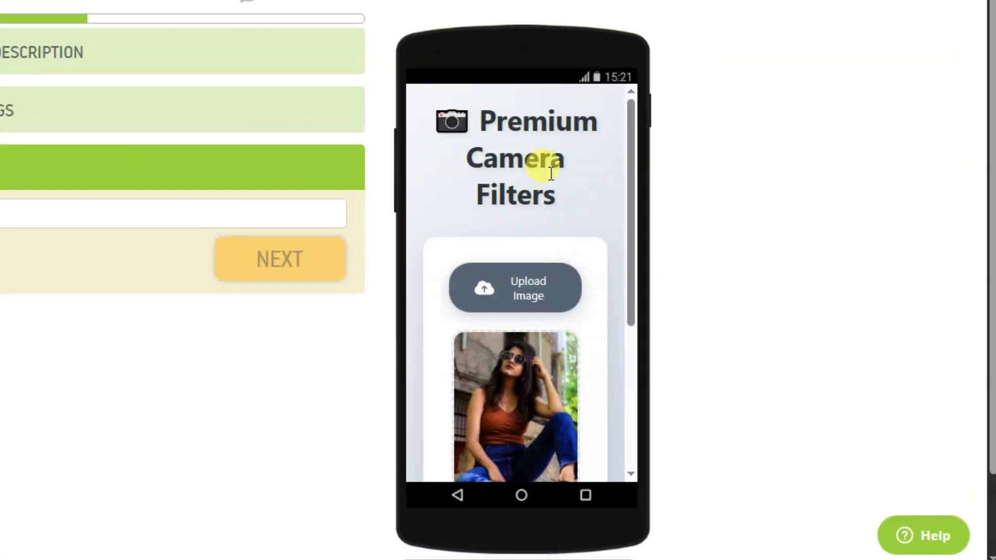
# - Look over the Premium Camera Filters heading on the Blogger post by selecting its text
pyautogui.moveTo(475, 110); pyautogui.dragTo(593, 179)
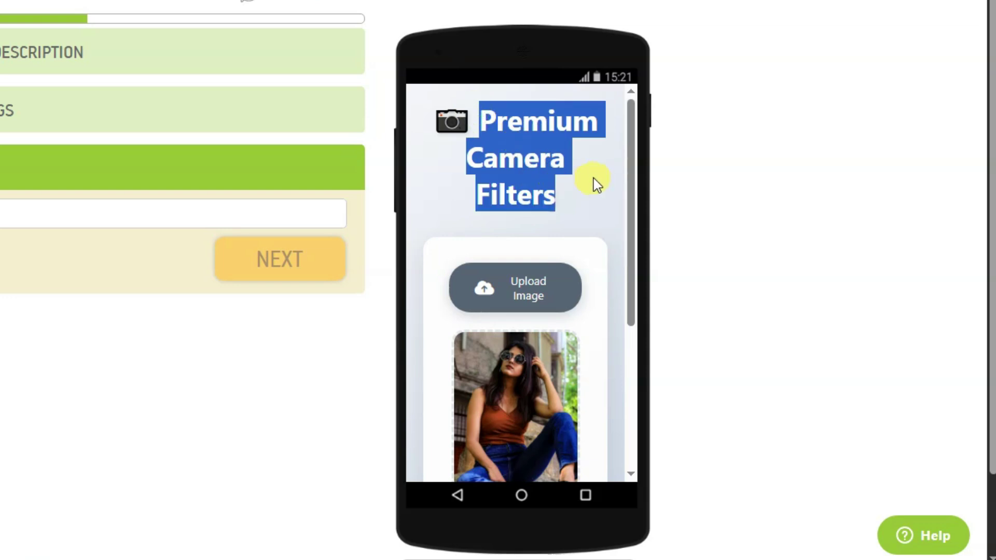
pyautogui.click(596, 177)
pyautogui.scroll(-5, 582, 235)
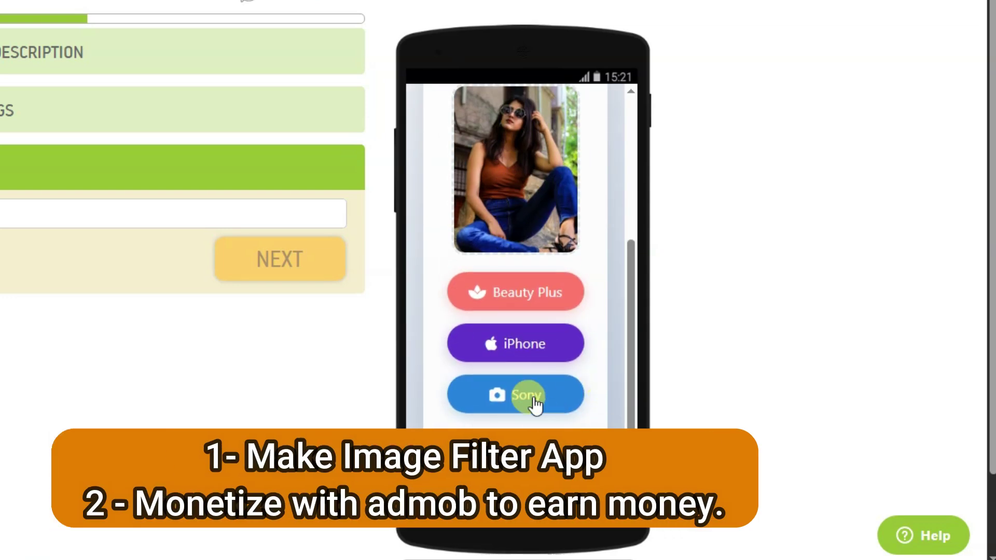
pyautogui.scroll(3, 533, 413)
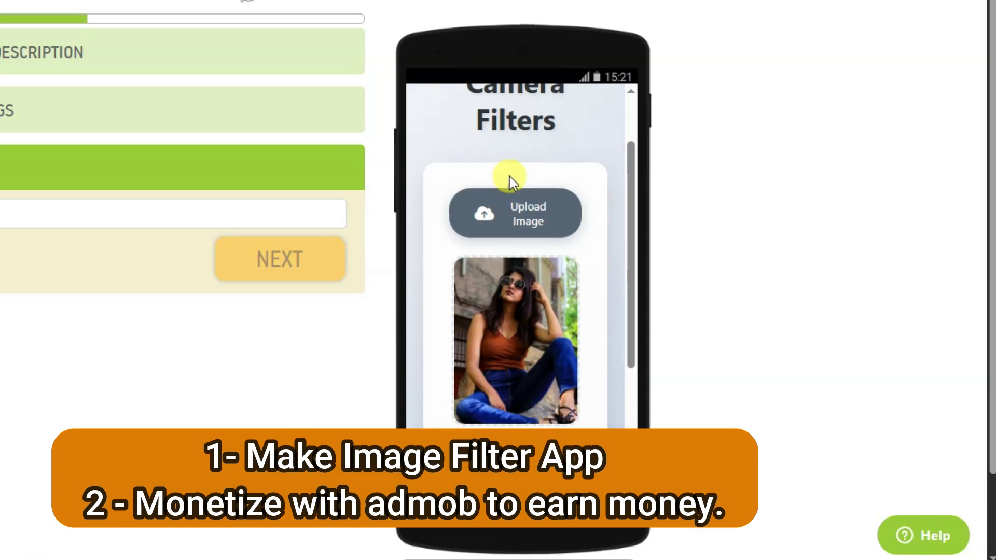
pyautogui.scroll(2, 581, 228)
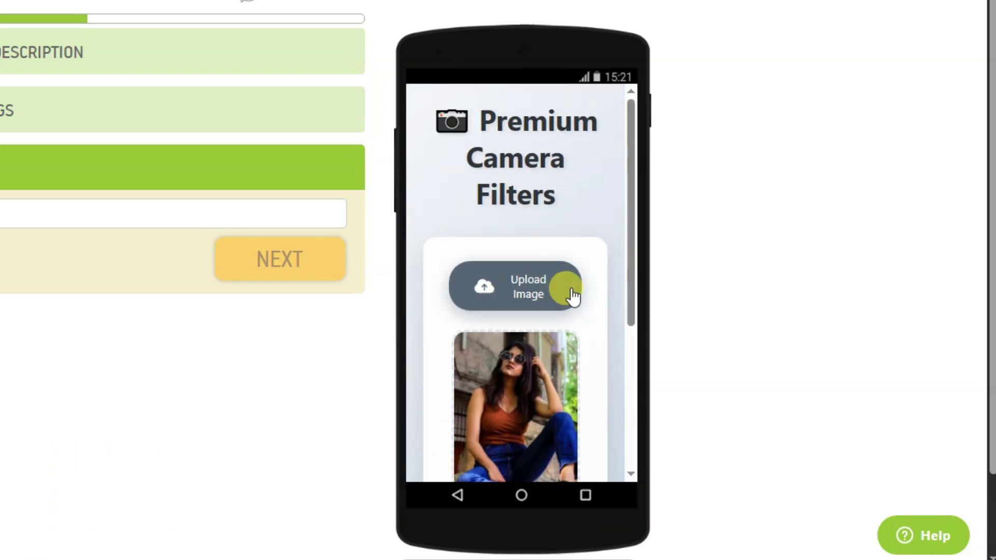
pyautogui.scroll(-4, 571, 289)
pyautogui.scroll(-2, 571, 288)
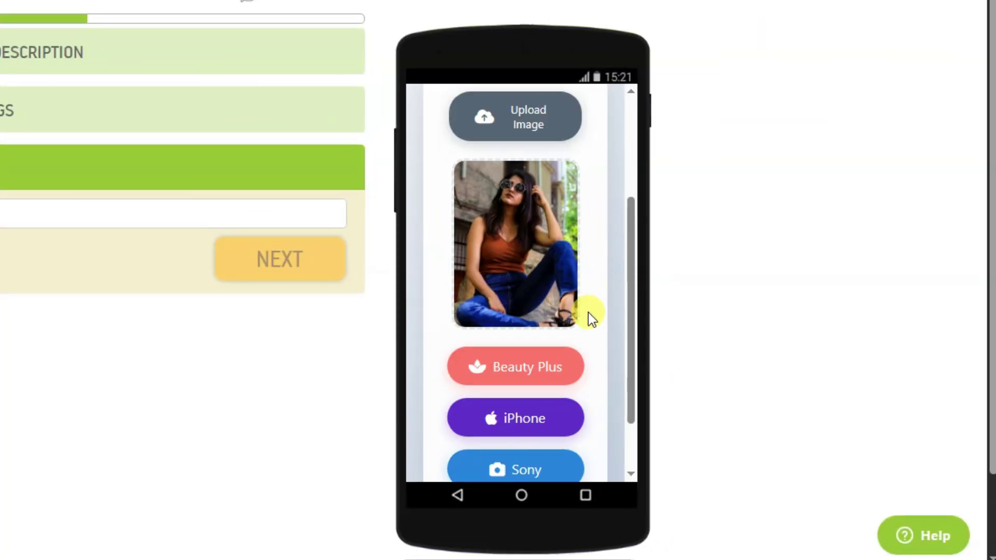
pyautogui.scroll(5, 590, 306)
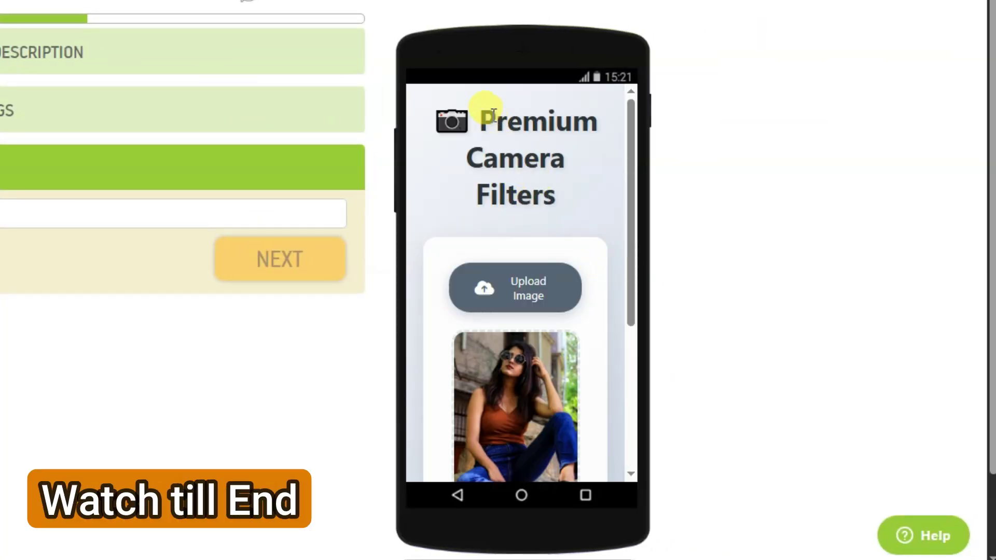
pyautogui.moveTo(477, 112); pyautogui.dragTo(555, 184)
pyautogui.click(529, 160)
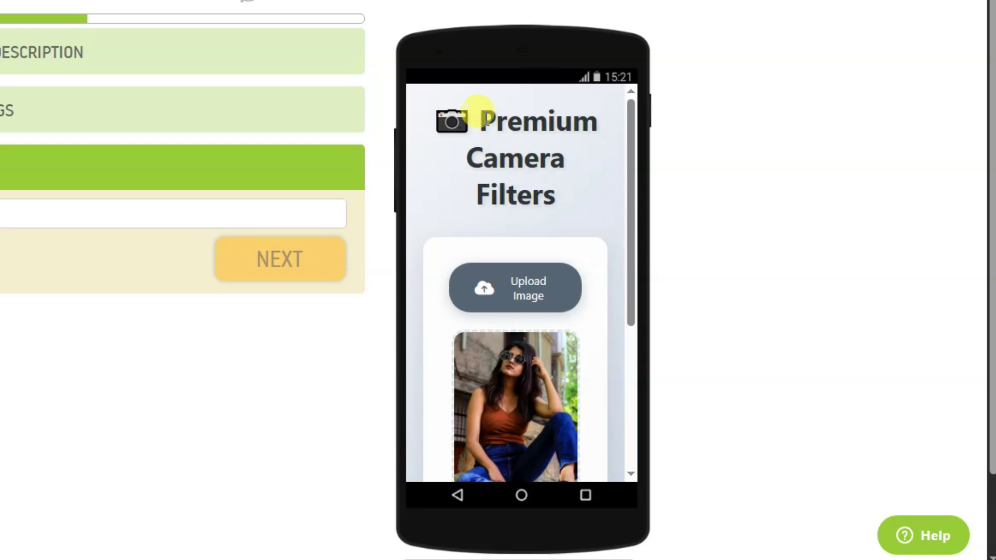
pyautogui.moveTo(478, 113); pyautogui.dragTo(545, 188)
pyautogui.click(573, 190)
pyautogui.scroll(-5, 602, 208)
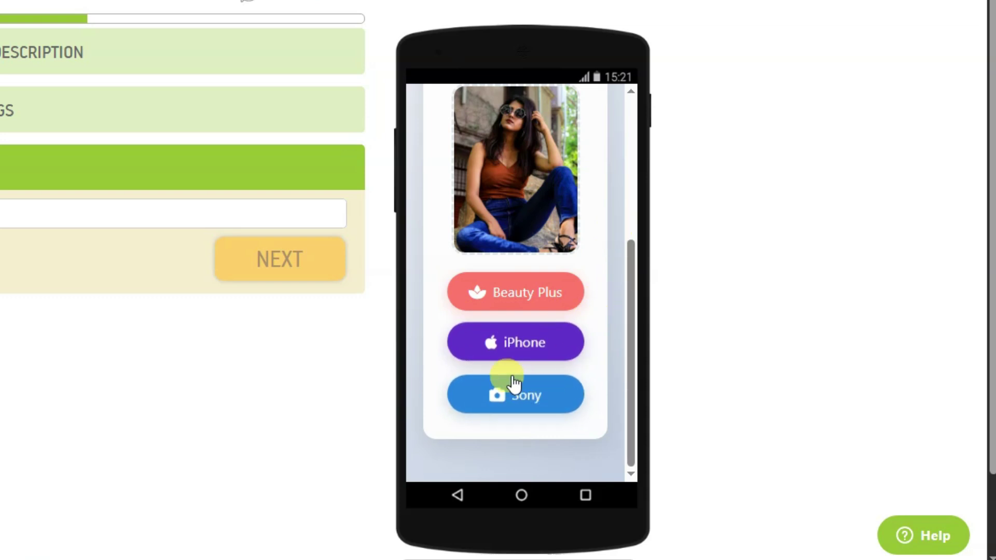
pyautogui.scroll(3, 615, 222)
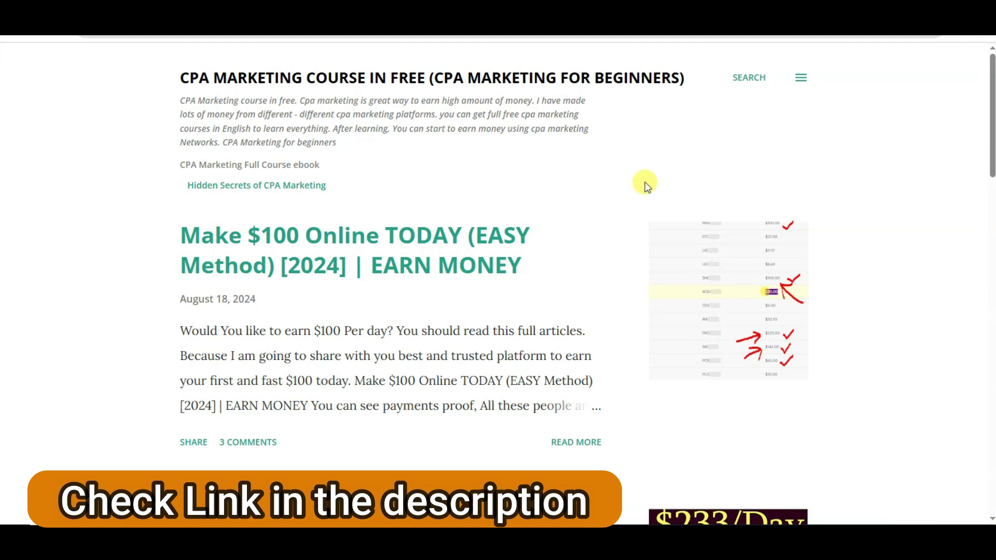
# - Open the HTML Code For Premium Camera Filter post from the blog's side navigation
pyautogui.click(801, 80)
pyautogui.scroll(-4, 903, 228)
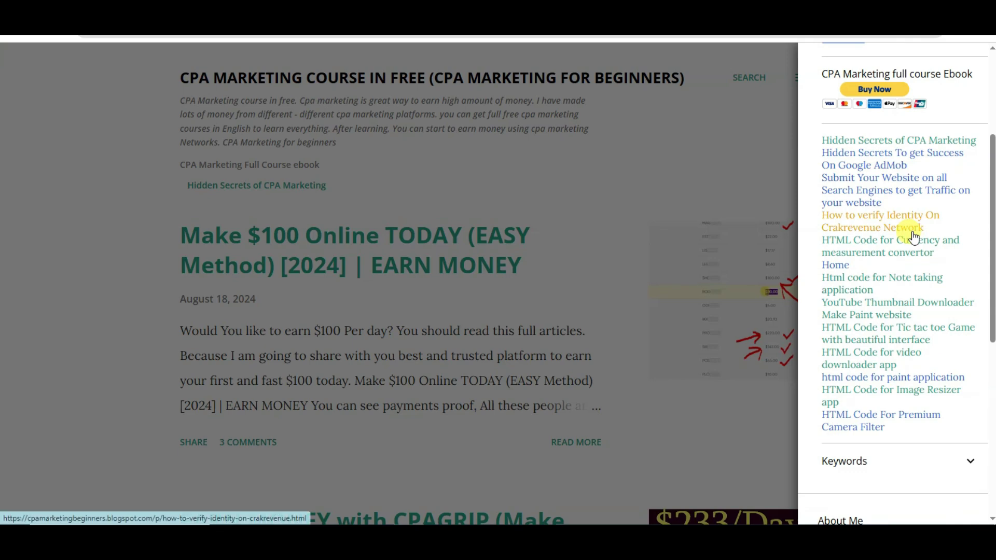
pyautogui.scroll(-1, 914, 236)
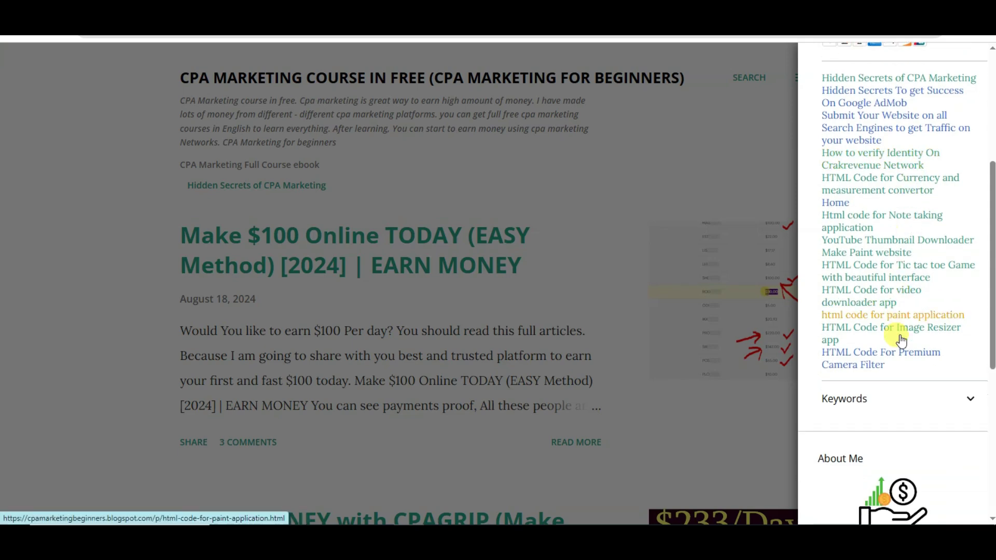
pyautogui.click(863, 370)
pyautogui.scroll(-5, 640, 256)
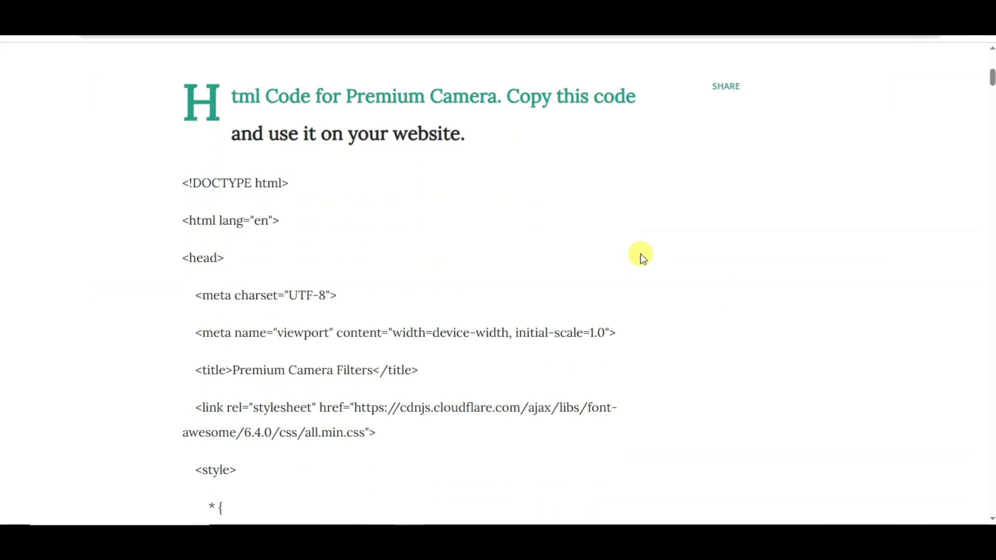
# - Select the entire code listing, then go to AppsGeyser's Create HTML App page
pyautogui.moveTo(176, 173); pyautogui.dragTo(361, 448)
pyautogui.scroll(-3, 383, 329)
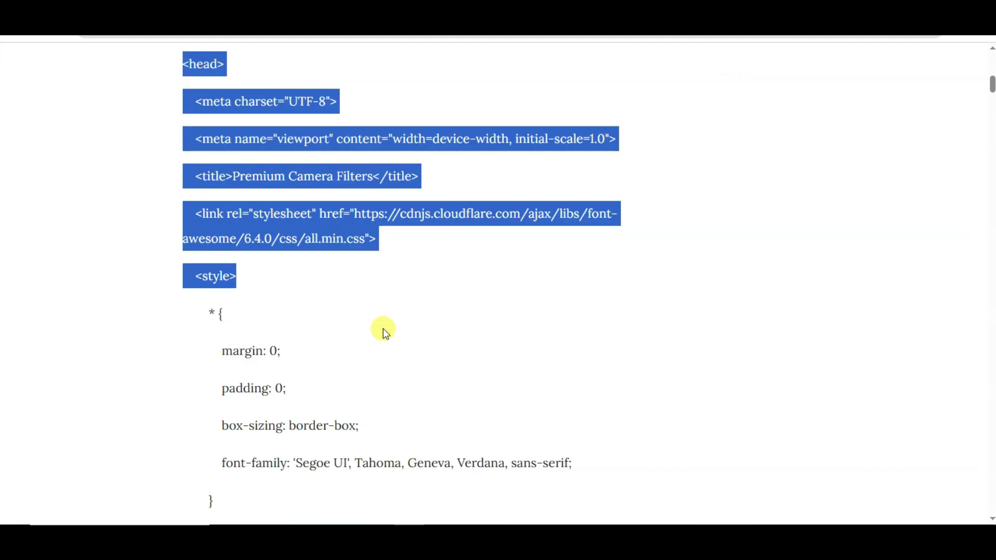
pyautogui.moveTo(383, 328); pyautogui.dragTo(480, 231)
pyautogui.scroll(-15, 383, 328)
pyautogui.scroll(-12, 383, 328)
pyautogui.scroll(3, 434, 285)
pyautogui.scroll(5, 422, 256)
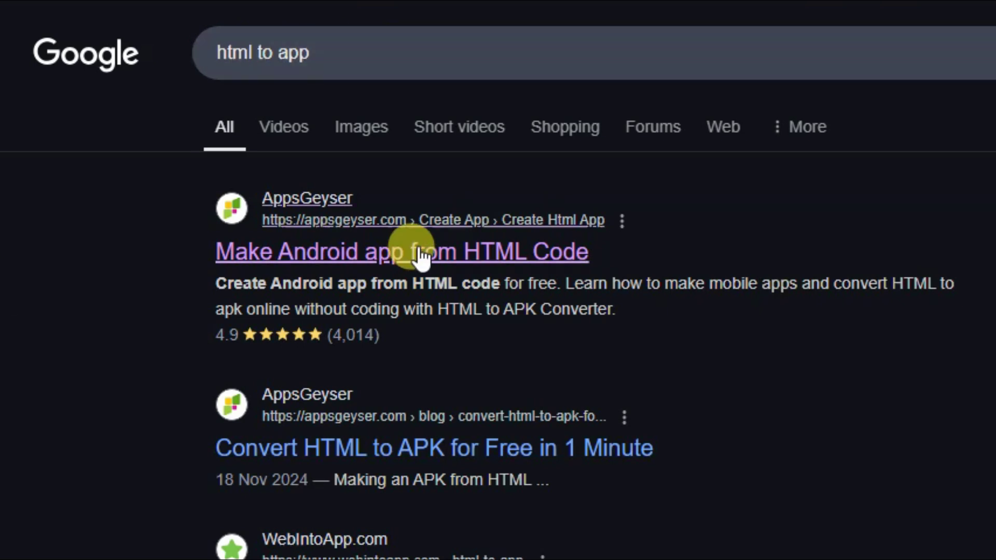
pyautogui.click(378, 254)
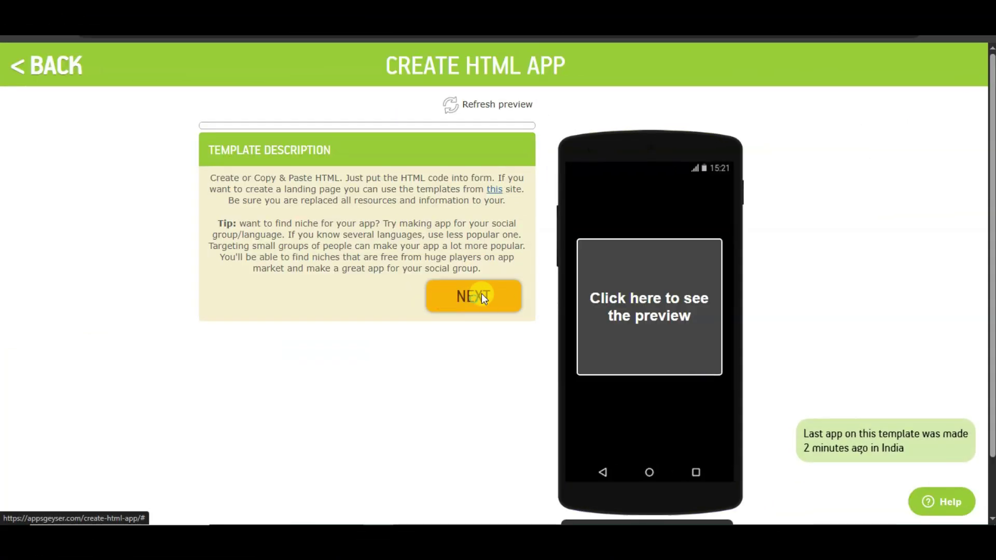
# - Paste the Premium Camera Filter code as plain text into the Html field and enlarge the box
pyautogui.click(482, 295)
pyautogui.click(321, 201)
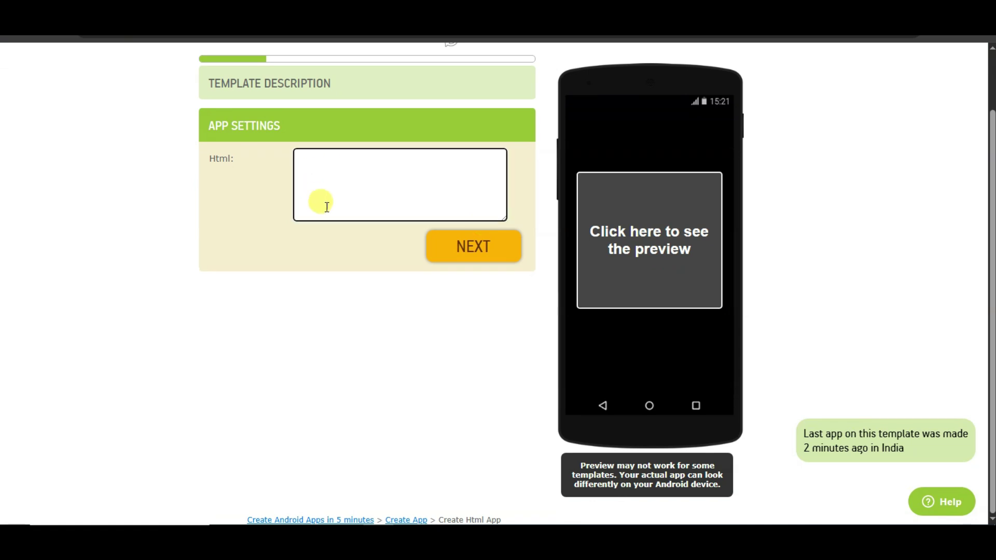
pyautogui.rightClick(350, 181)
pyautogui.click(377, 322)
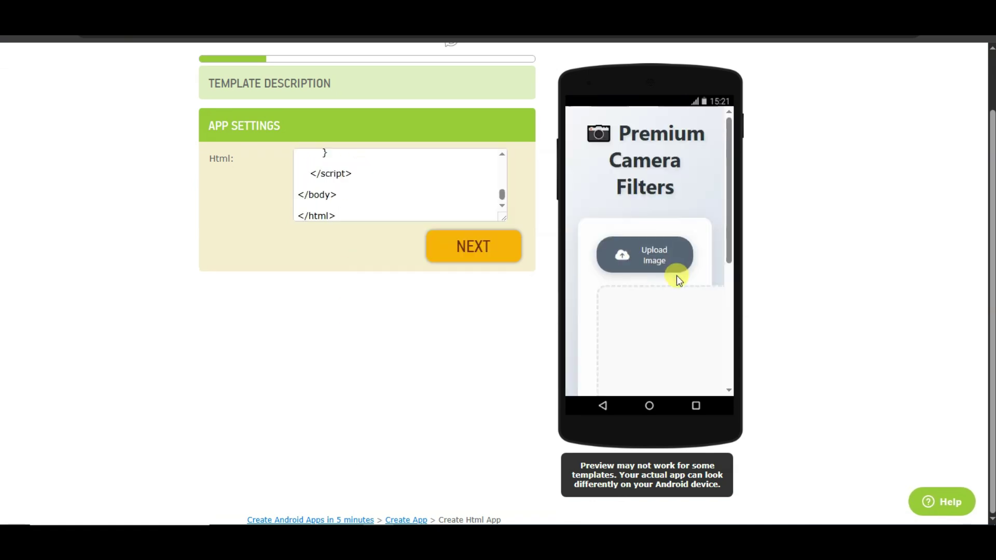
pyautogui.scroll(-2, 676, 275)
pyautogui.scroll(-3, 676, 276)
pyautogui.scroll(5, 674, 270)
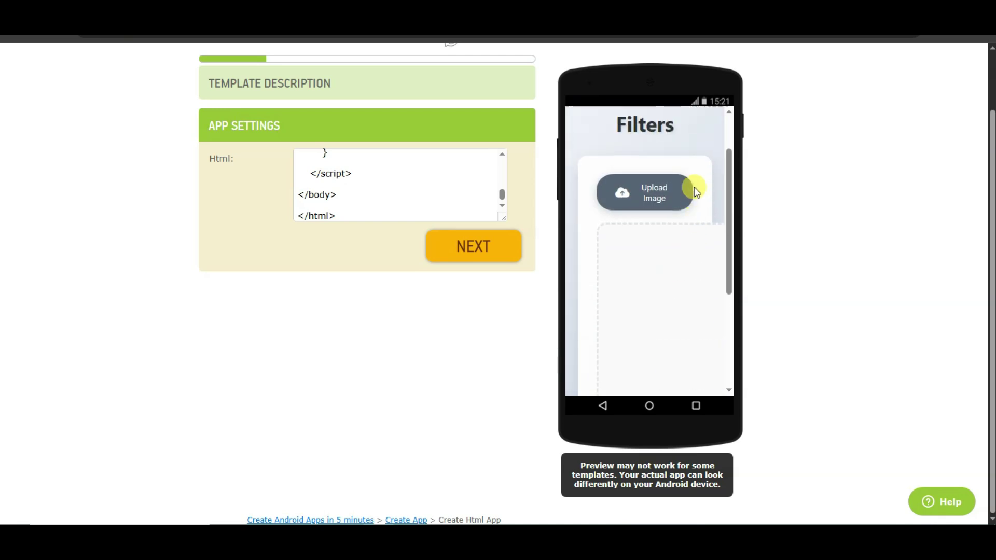
pyautogui.scroll(-1, 691, 184)
pyautogui.moveTo(501, 217); pyautogui.dragTo(504, 459)
pyautogui.scroll(10, 440, 218)
pyautogui.scroll(-3, 444, 223)
pyautogui.scroll(-6, 446, 224)
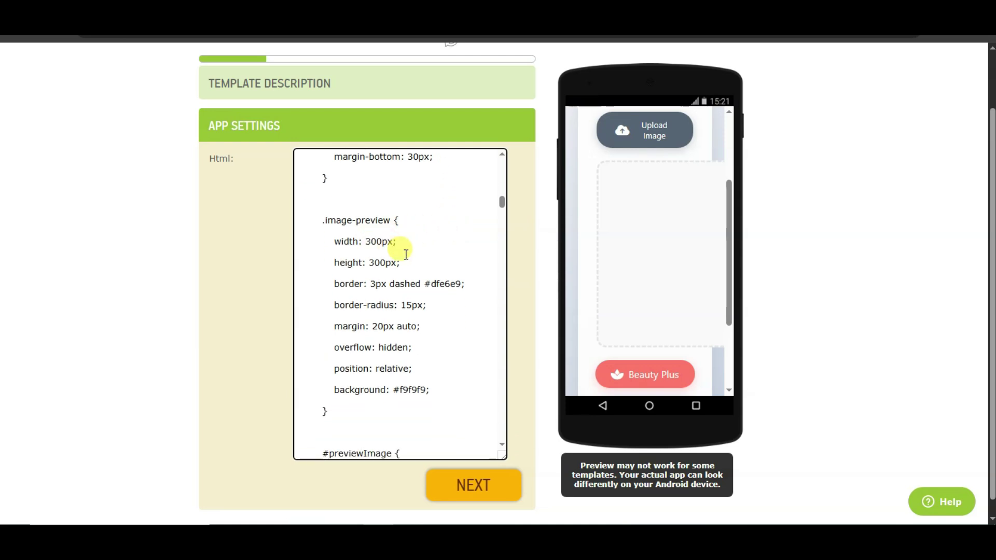
# - Change the .image-preview rule's width from 300px to 150px and its height to 200px
pyautogui.moveTo(394, 220); pyautogui.dragTo(324, 221)
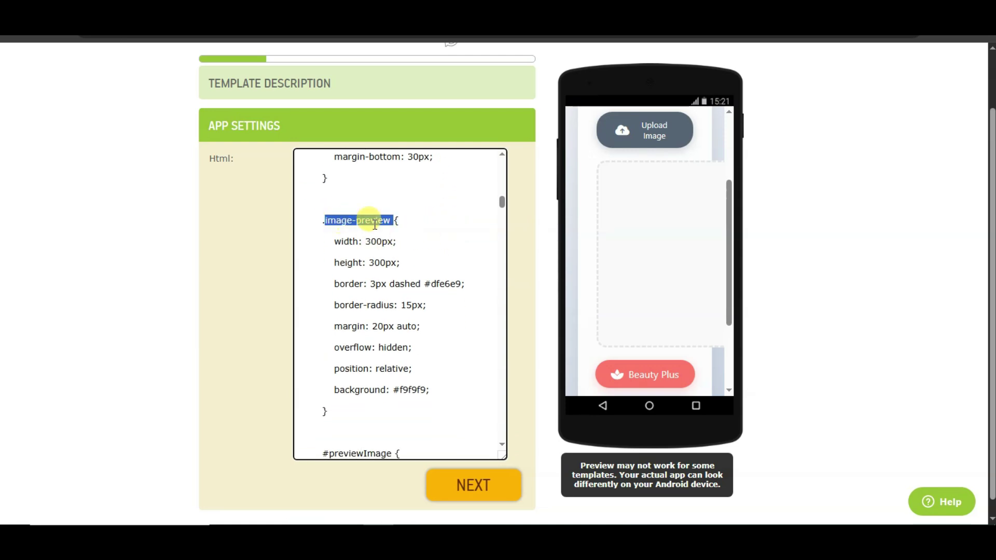
pyautogui.click(327, 231)
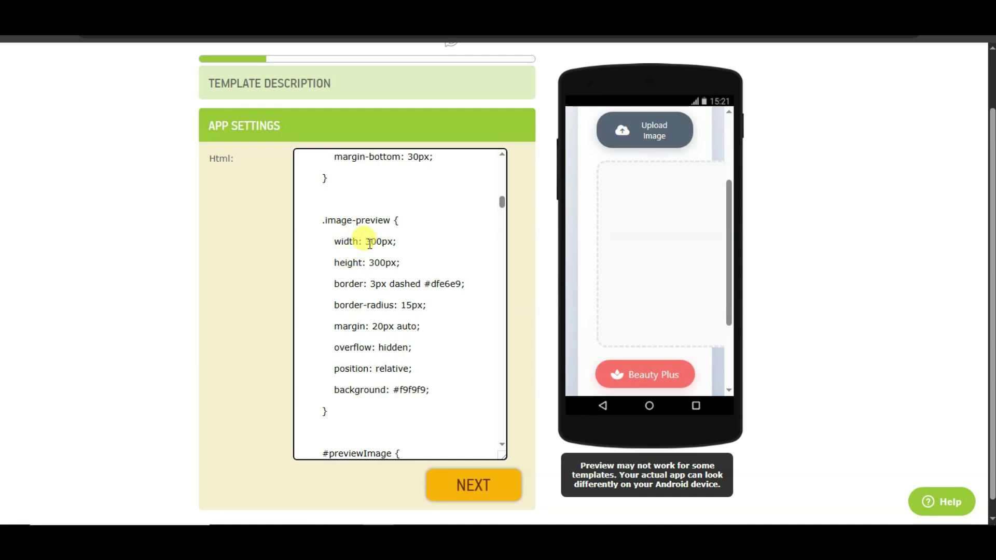
pyautogui.moveTo(377, 241); pyautogui.dragTo(394, 248)
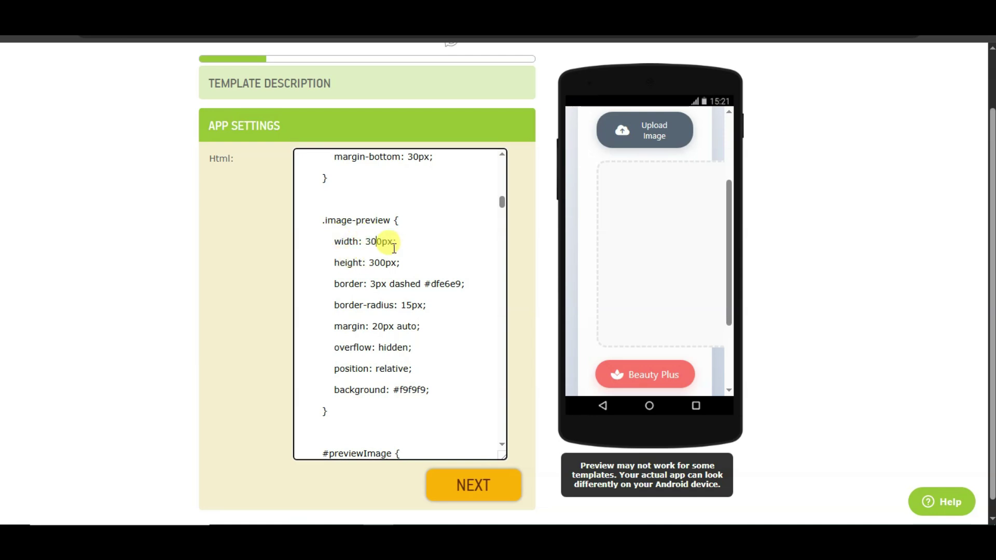
pyautogui.press('BackSpace')
pyautogui.press('BackSpace')
pyautogui.write('15')
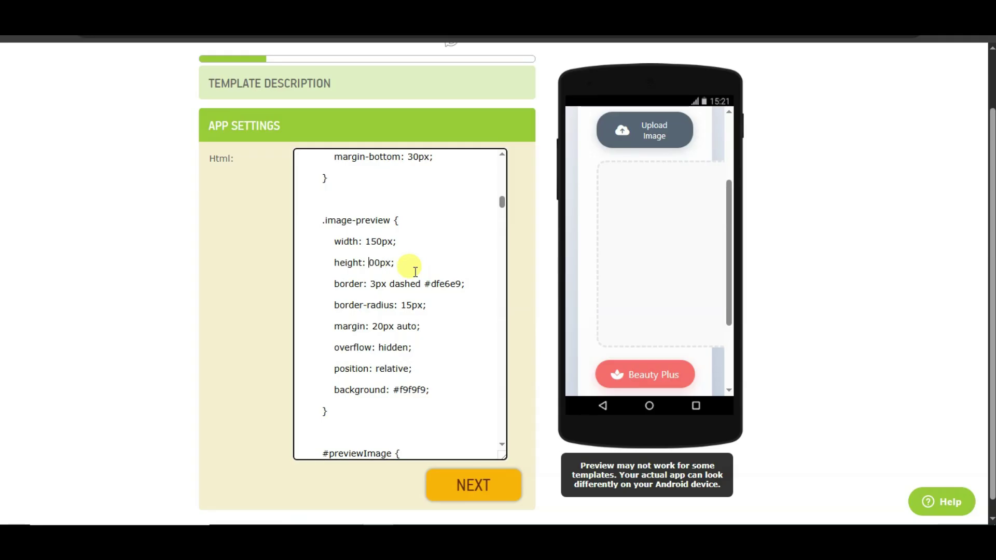
pyautogui.write('2')
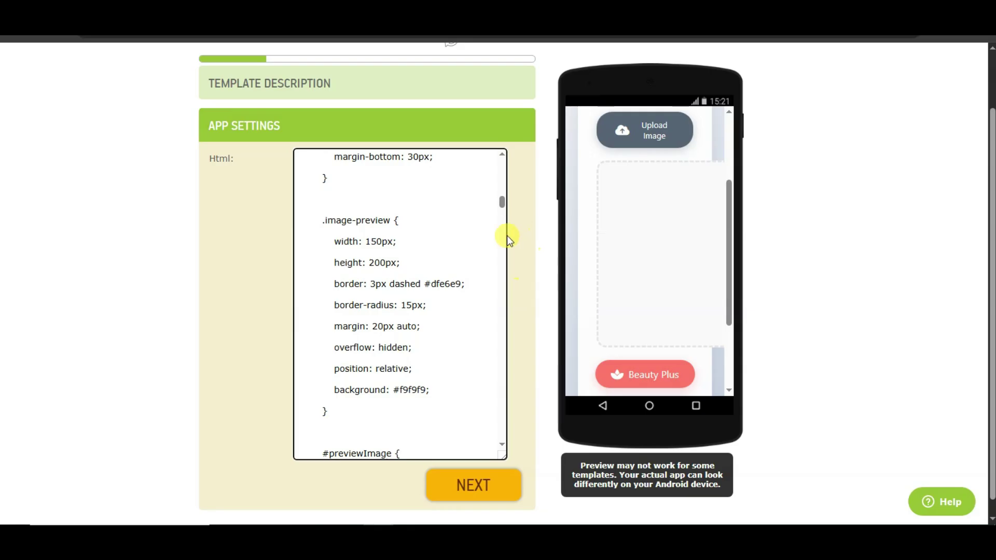
pyautogui.scroll(2, 528, 251)
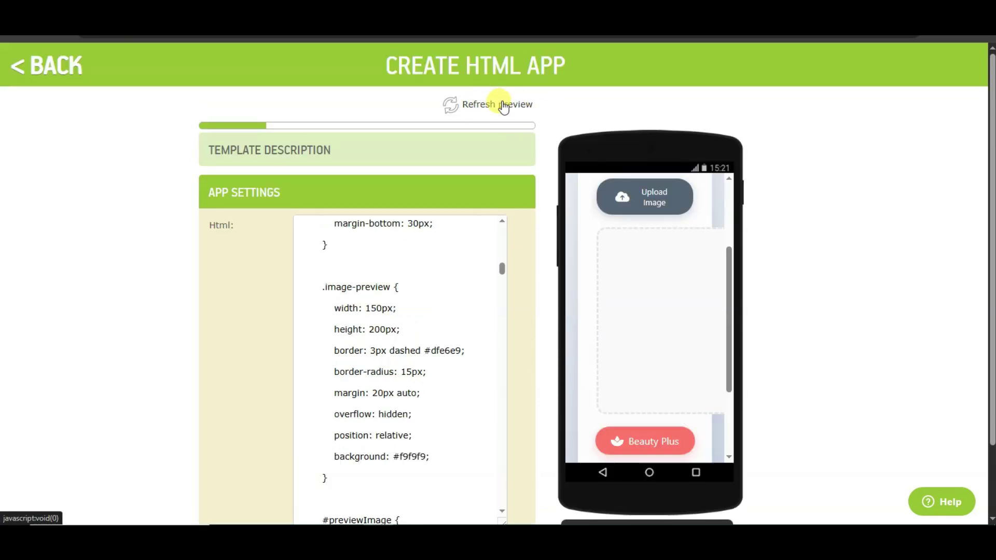
# - Upload the portrait photo of a seated woman into the phone preview
pyautogui.scroll(-5, 662, 358)
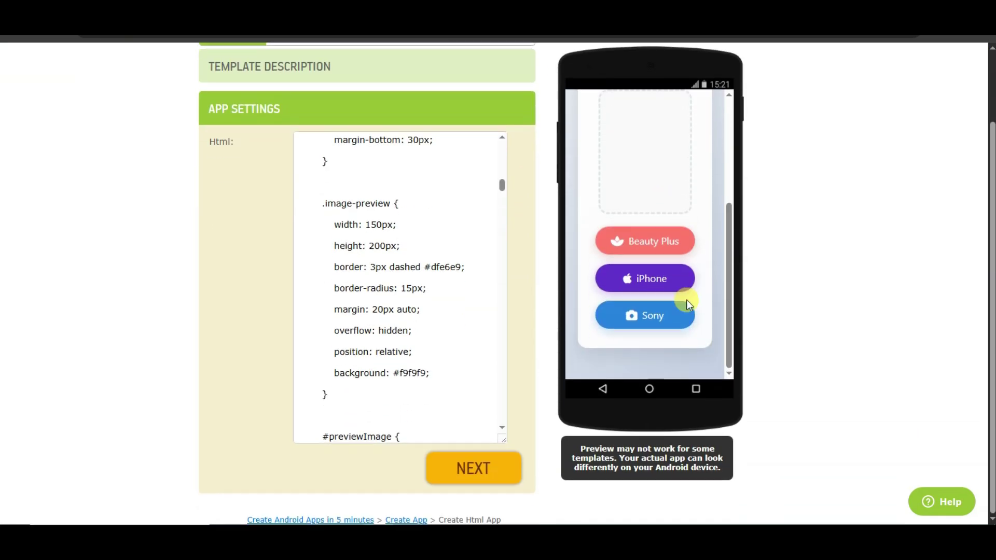
pyautogui.scroll(5, 695, 283)
pyautogui.scroll(1, 670, 249)
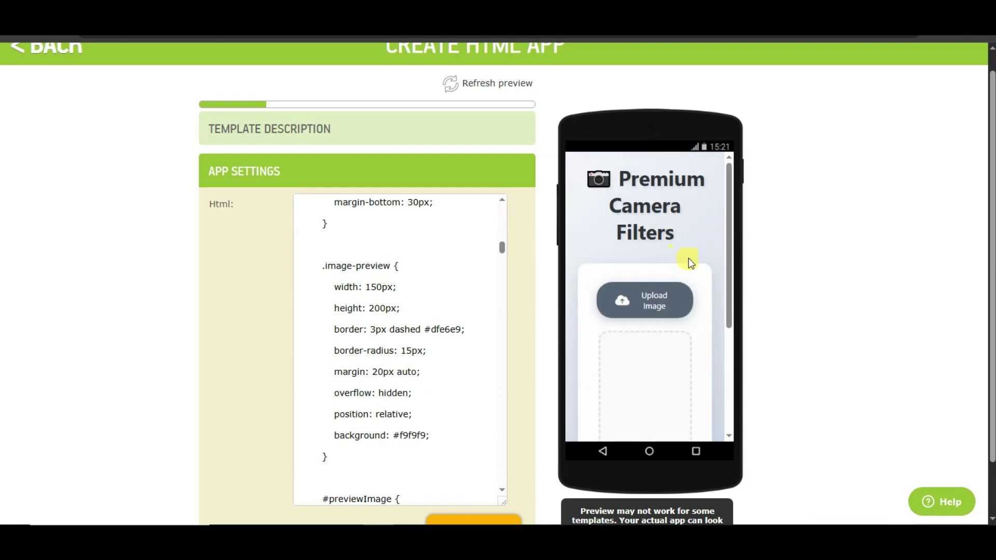
pyautogui.scroll(-3, 691, 253)
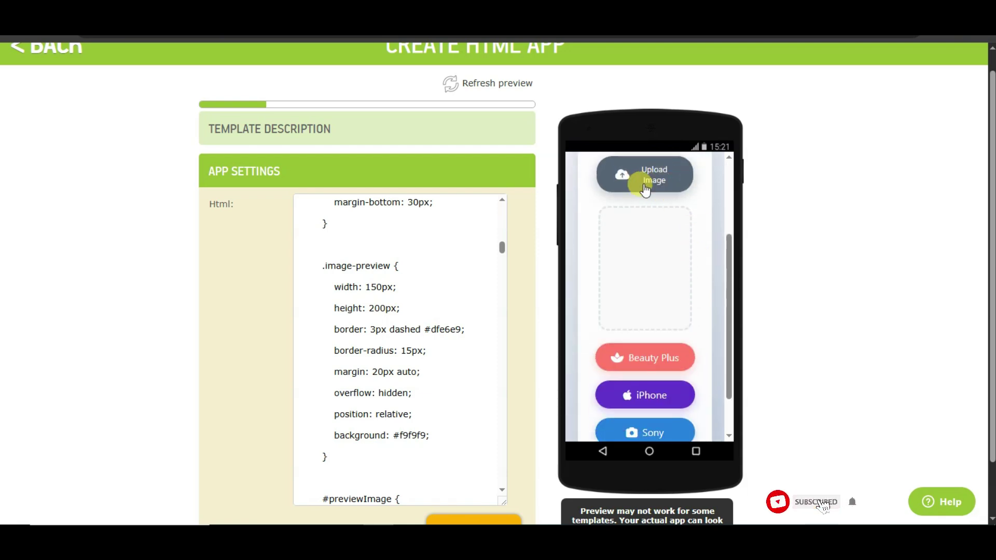
pyautogui.click(692, 193)
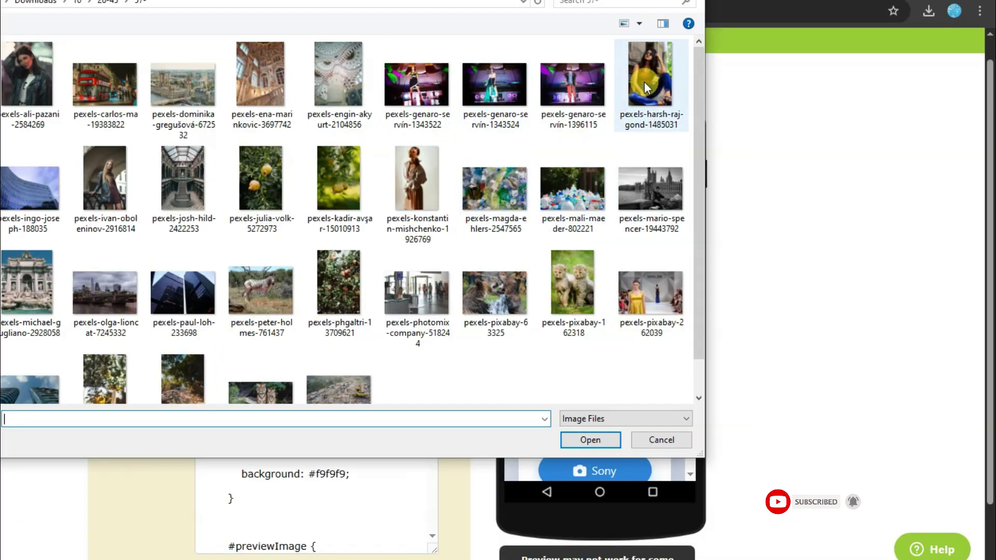
pyautogui.click(644, 82)
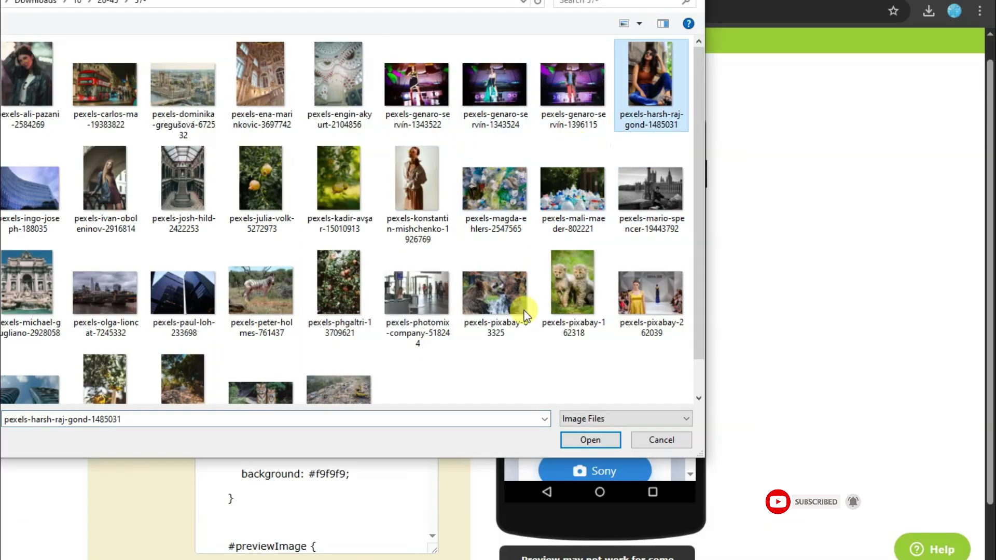
pyautogui.click(583, 439)
# - Apply the iPhone filter to the uploaded photo
pyautogui.scroll(2, 605, 341)
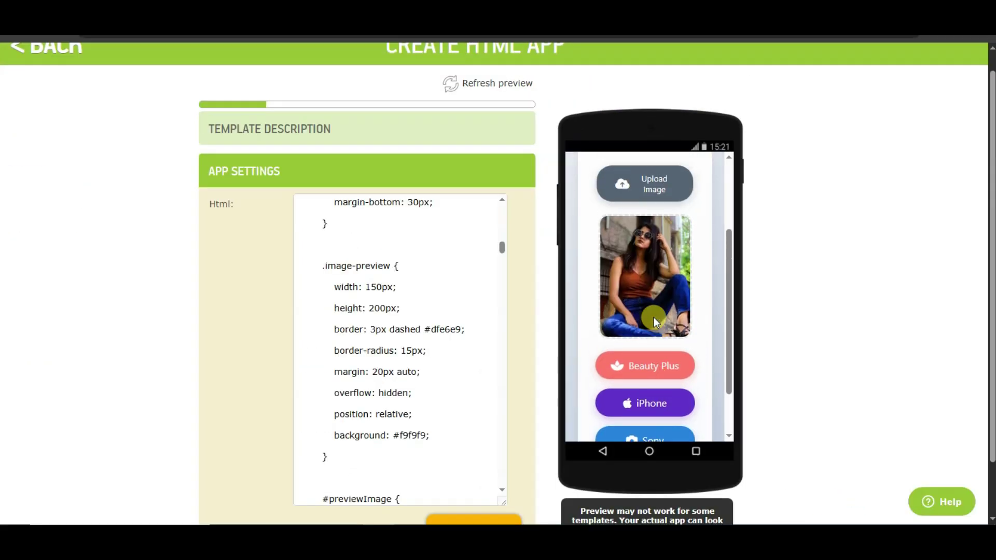
pyautogui.scroll(-2, 659, 374)
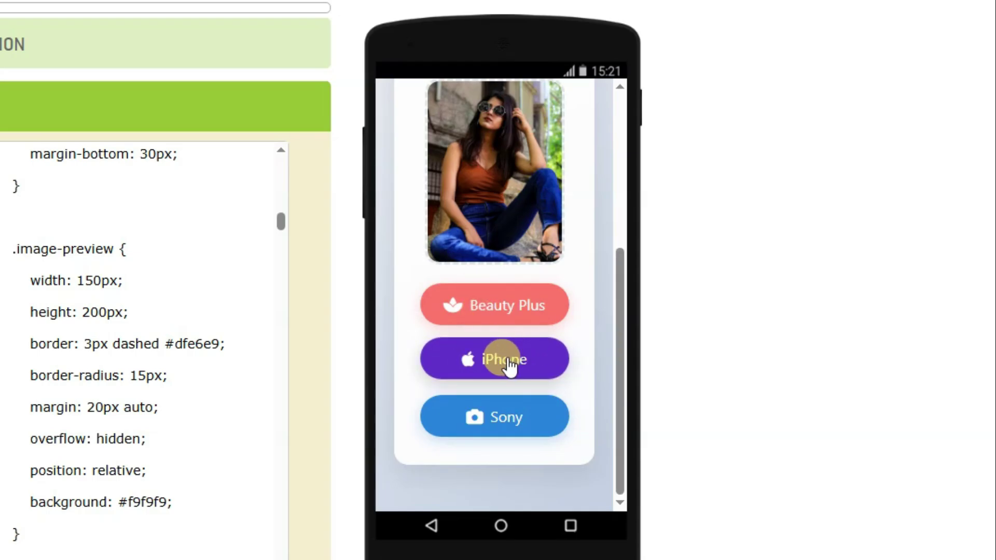
pyautogui.click(510, 365)
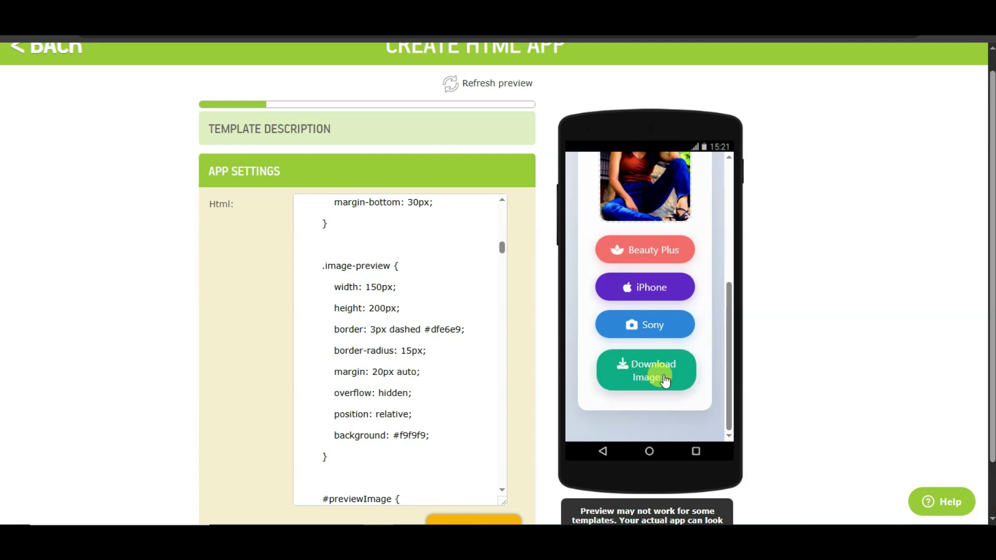
# - Name the app 'Make Your Image Great'
pyautogui.scroll(-1, 612, 322)
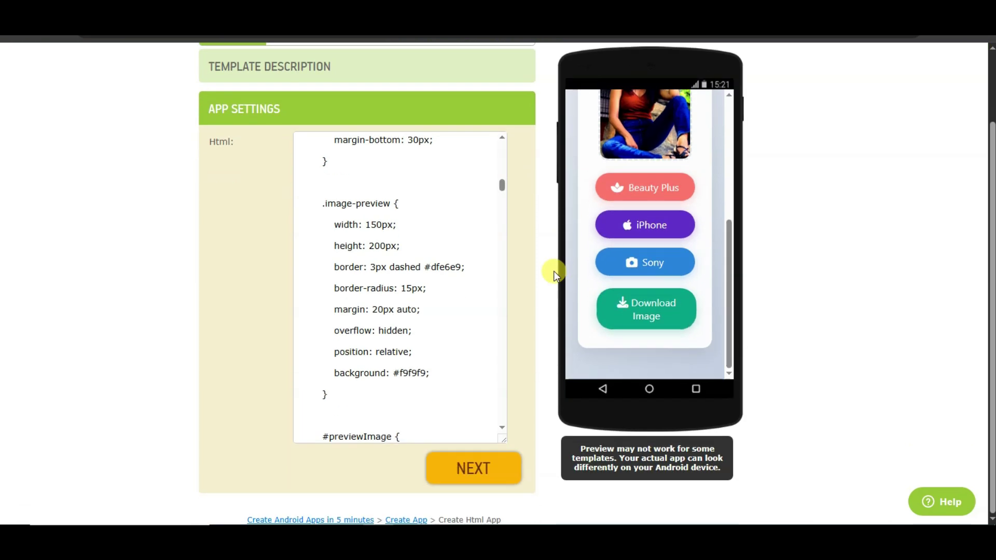
pyautogui.click(488, 473)
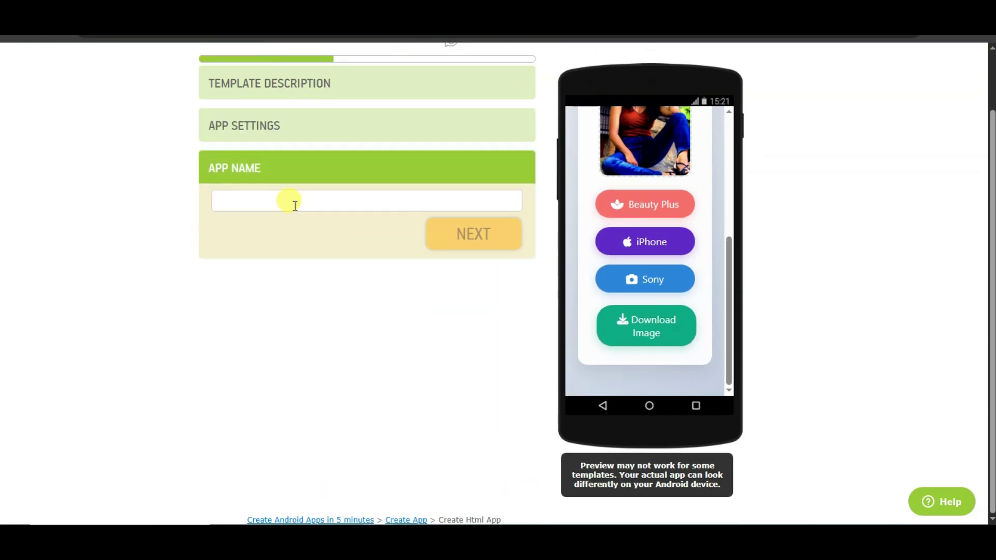
pyautogui.click(280, 202)
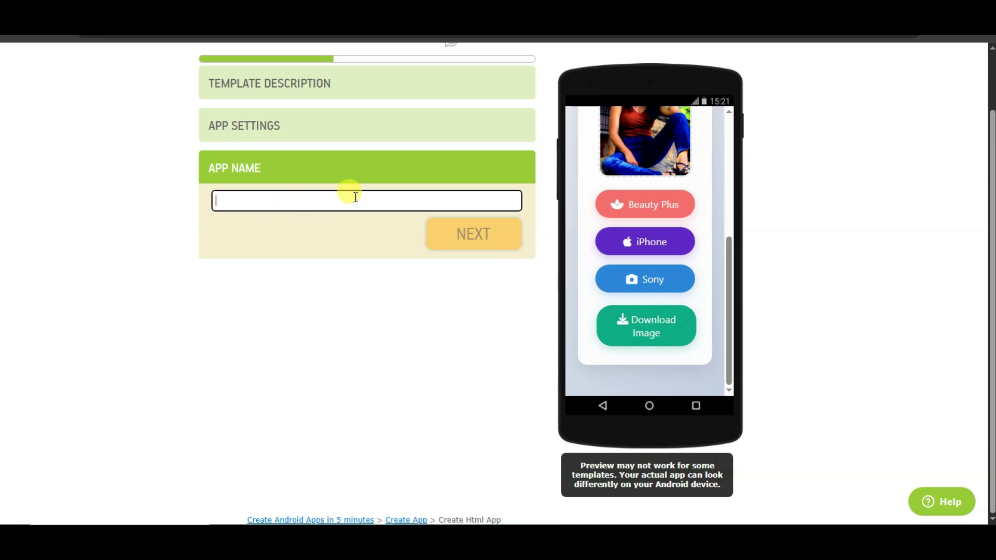
pyautogui.write('Make Your Image Great')
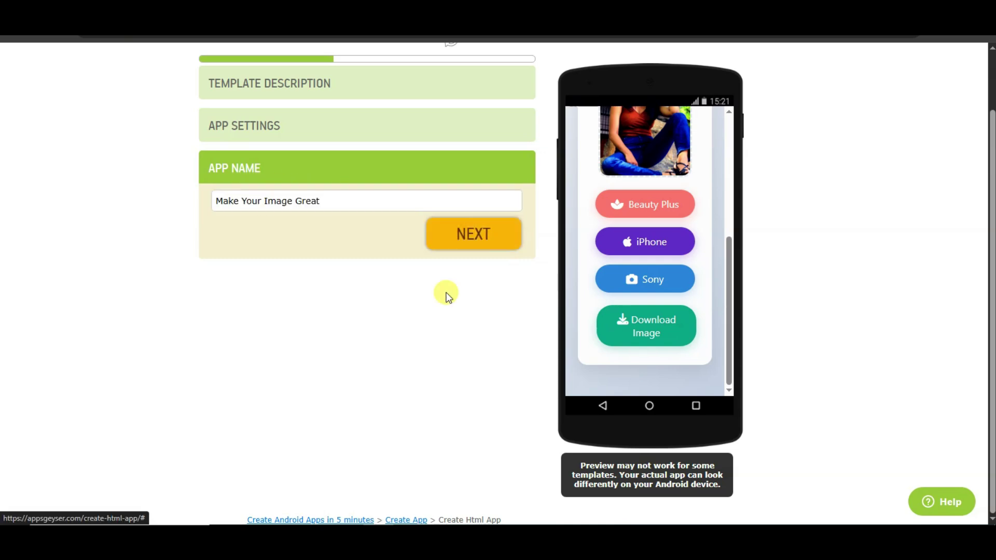
pyautogui.click(460, 240)
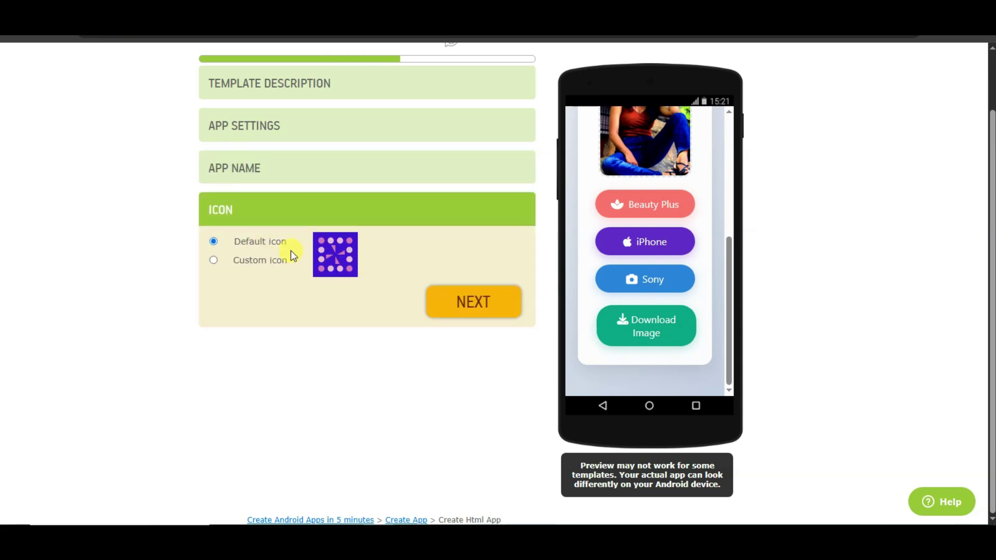
# - Choose the custom icon option and set the goal to 'For educational purposes'
pyautogui.click(324, 254)
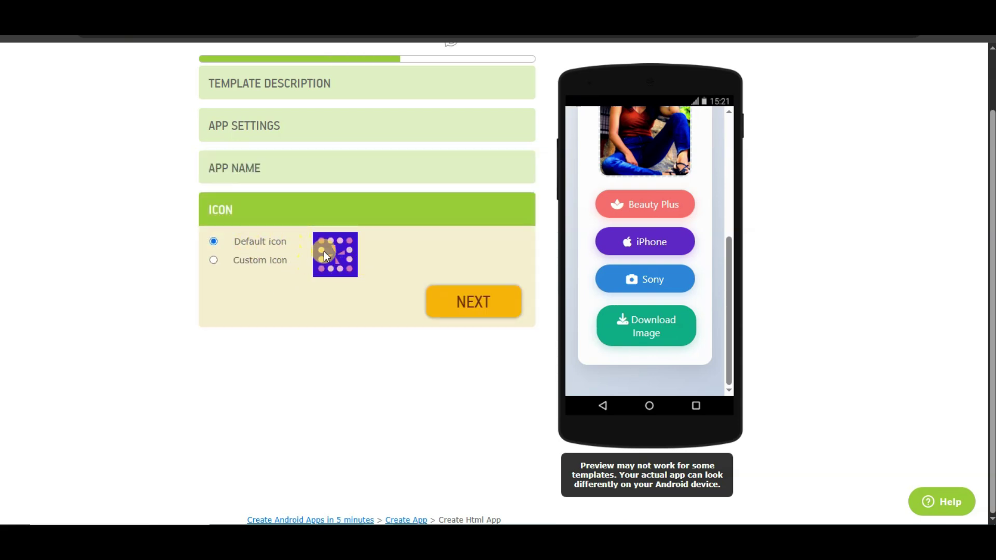
pyautogui.click(213, 261)
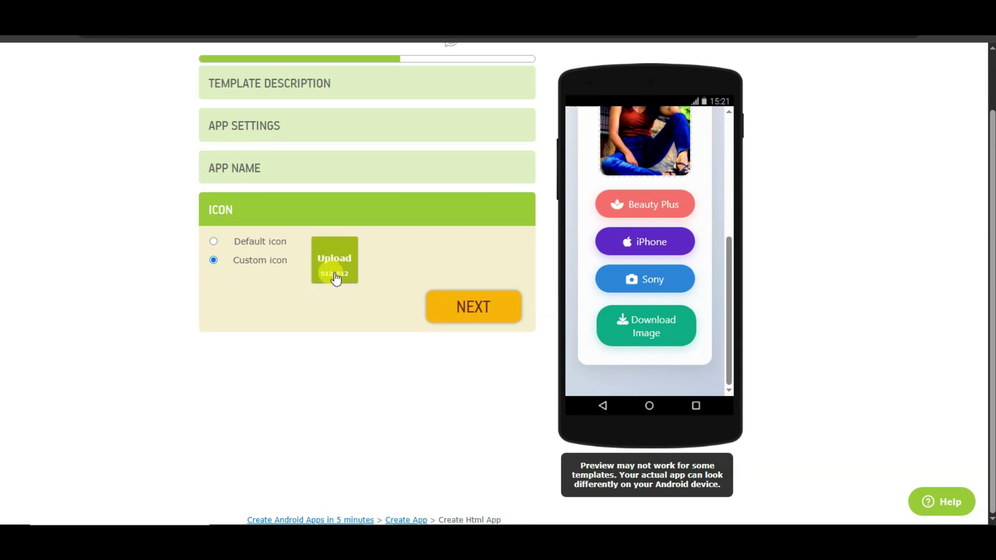
pyautogui.click(473, 310)
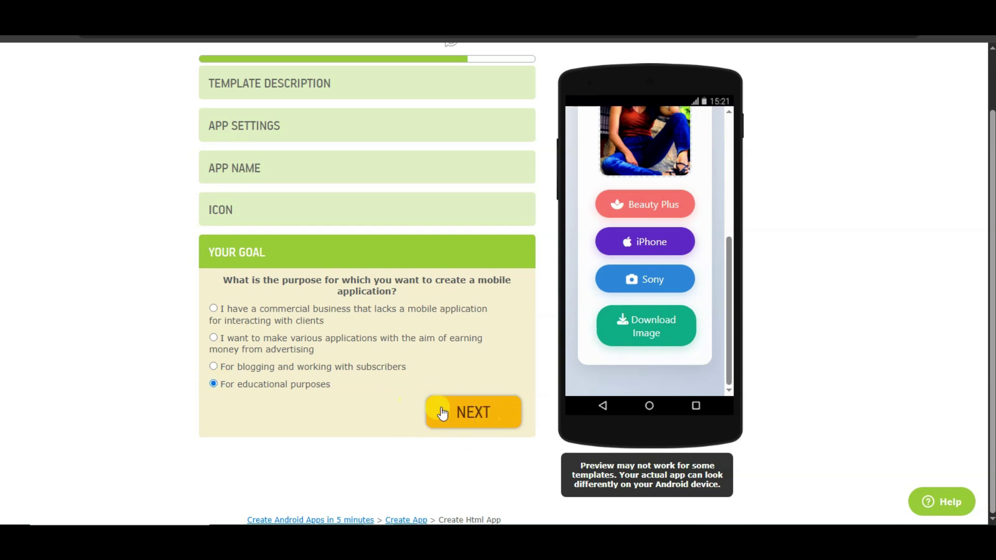
pyautogui.click(473, 417)
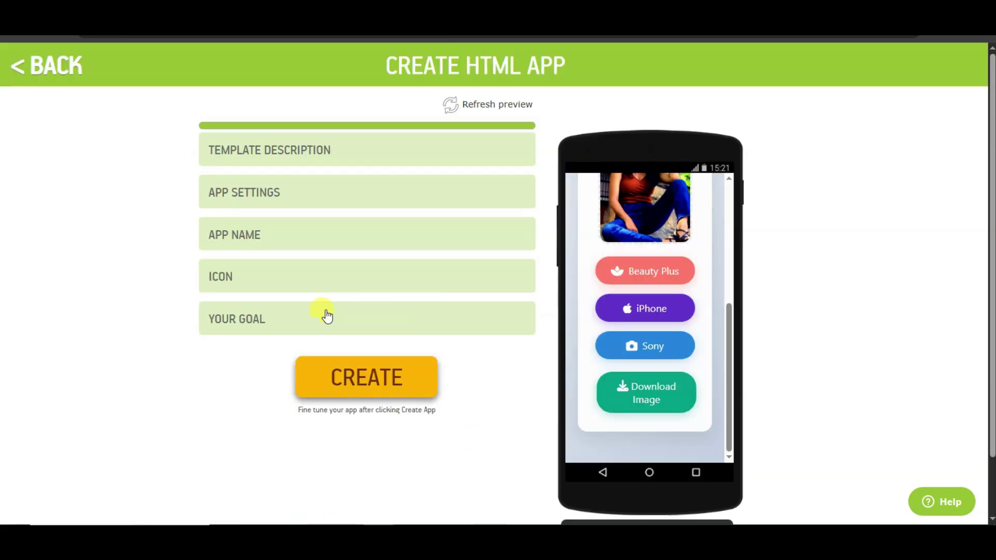
# - Create the app, then go to logging in with an existing AppsGeyser account
pyautogui.click(404, 384)
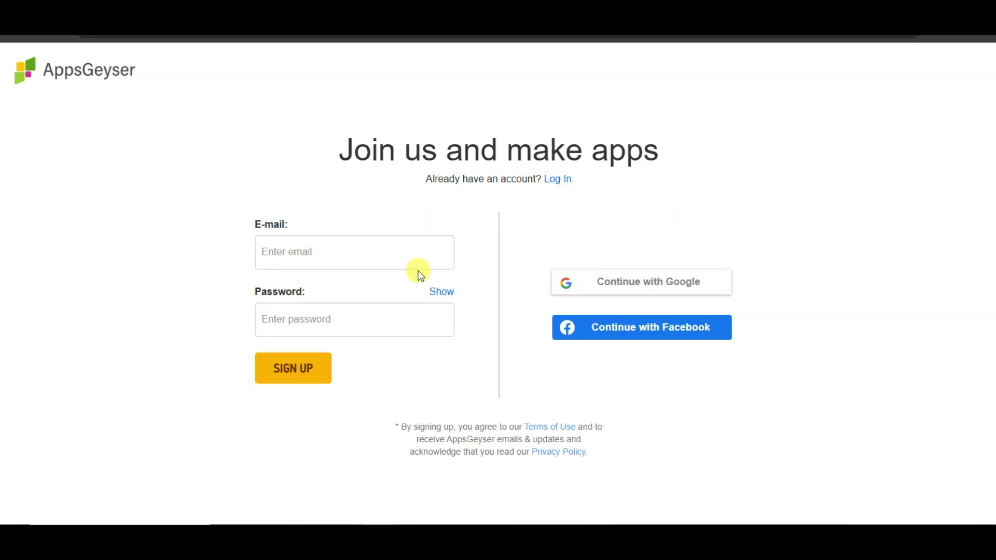
pyautogui.click(562, 183)
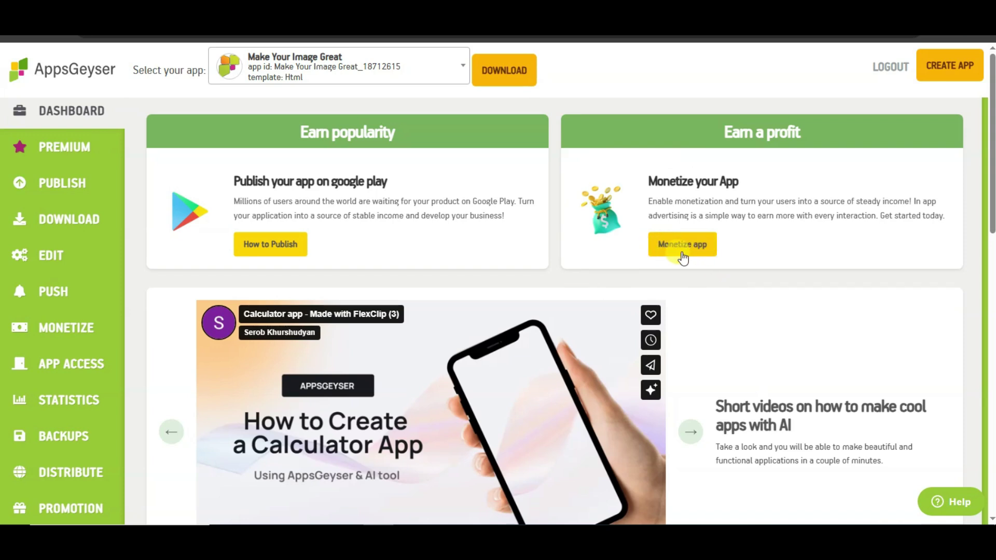
# - View the app's Google AdMob monetization settings and highlight the Google Play publishing requirement
pyautogui.click(682, 258)
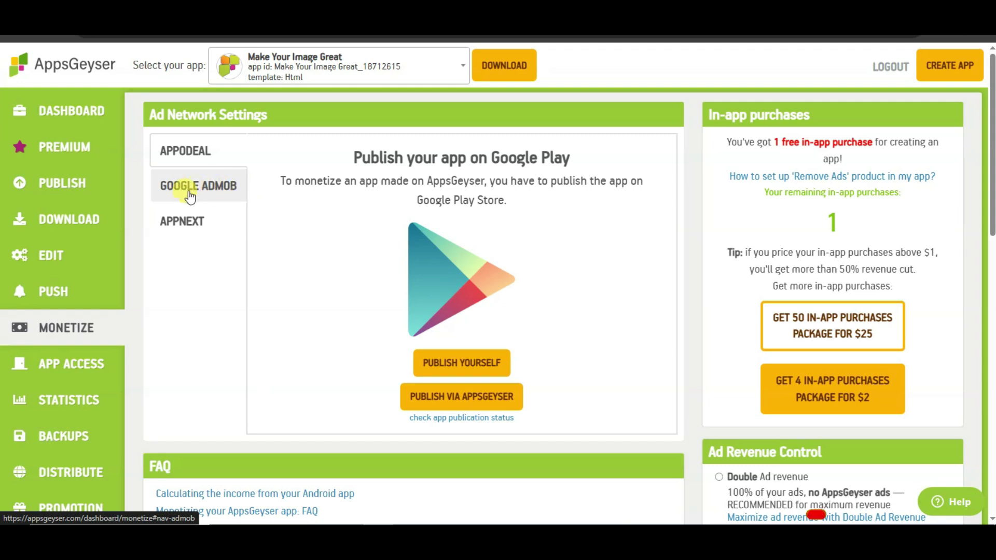
pyautogui.click(190, 194)
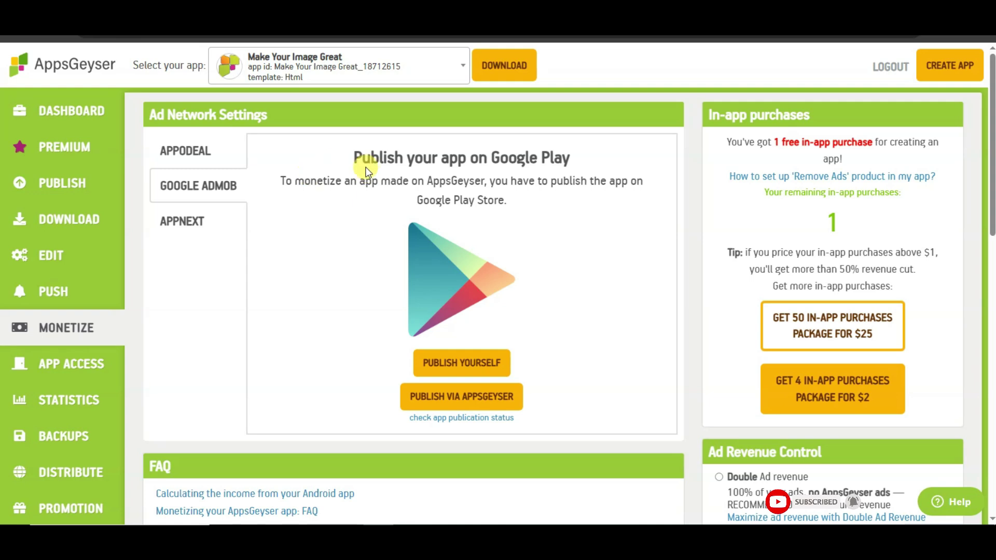
pyautogui.moveTo(279, 186); pyautogui.dragTo(484, 183)
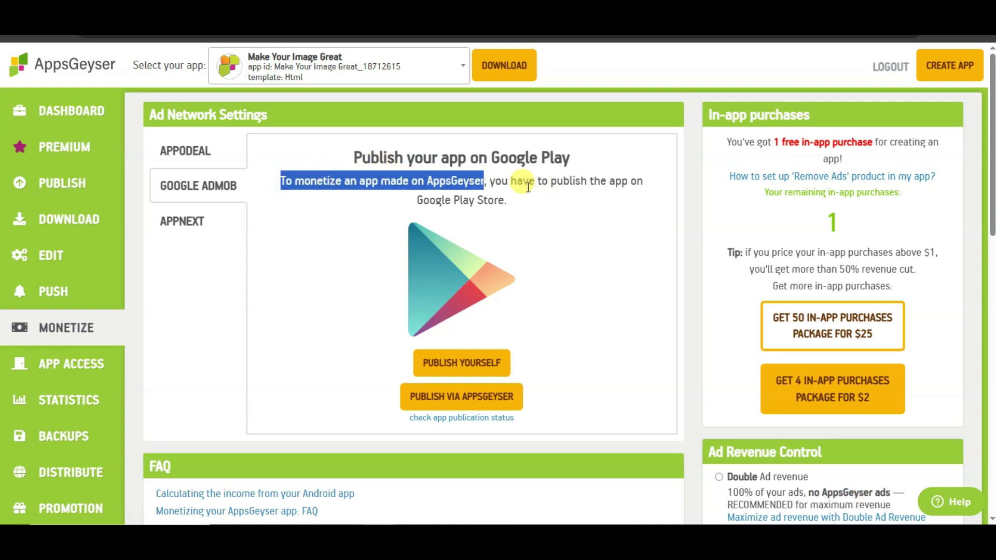
pyautogui.click(544, 182)
pyautogui.moveTo(550, 180); pyautogui.dragTo(561, 200)
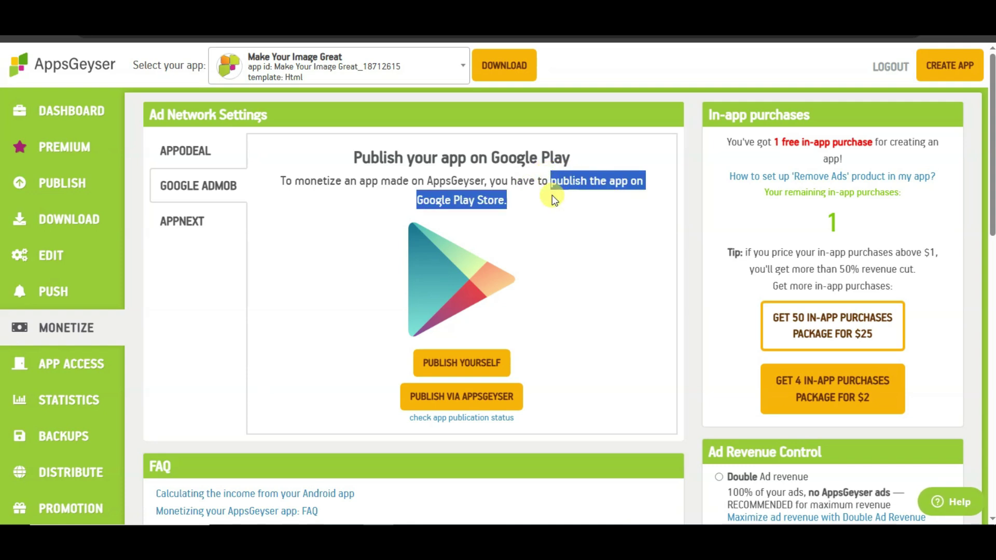
pyautogui.click(571, 186)
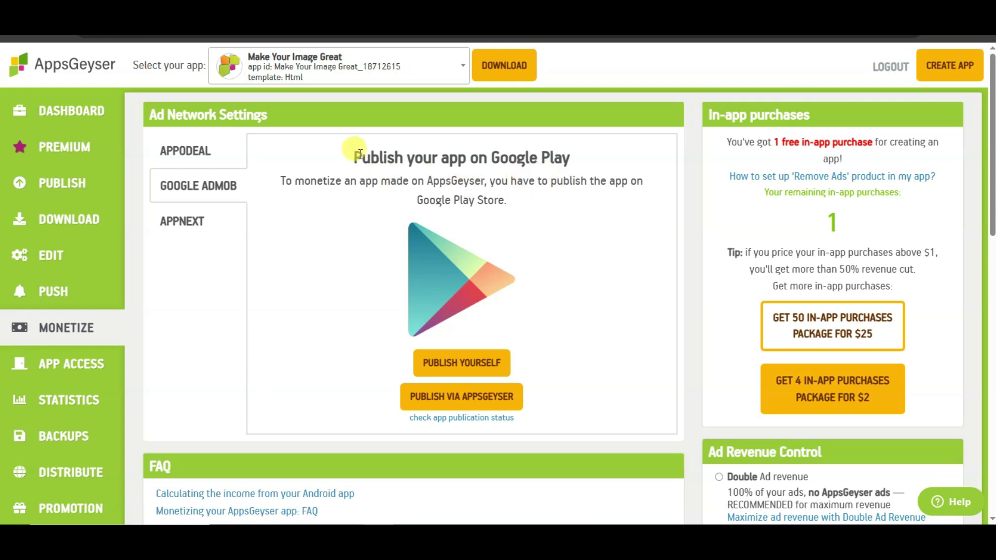
pyautogui.moveTo(355, 151); pyautogui.dragTo(525, 156)
pyautogui.moveTo(525, 156); pyautogui.dragTo(560, 156)
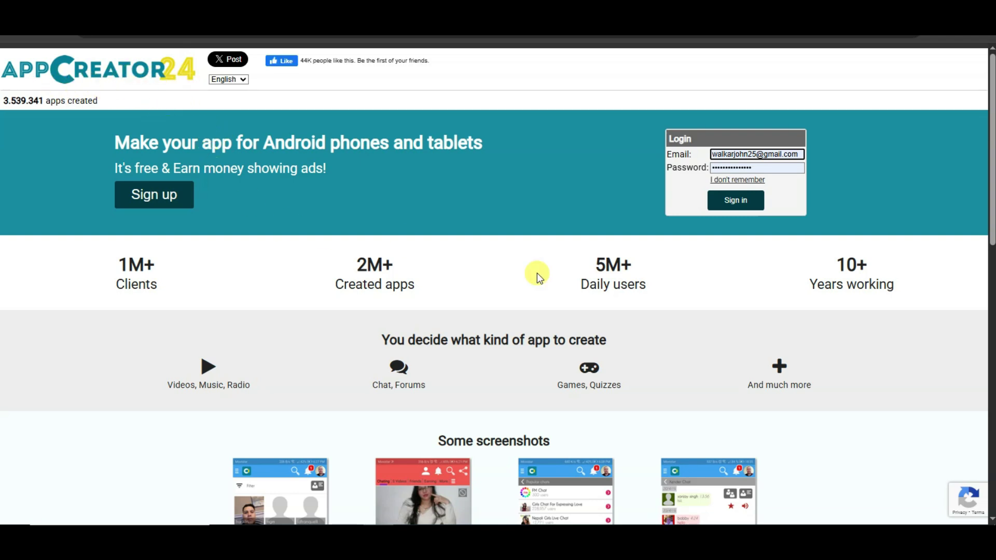
# - Fill in the AppCreator24 sign-up email and password fields and submit the form
pyautogui.scroll(-10, 648, 260)
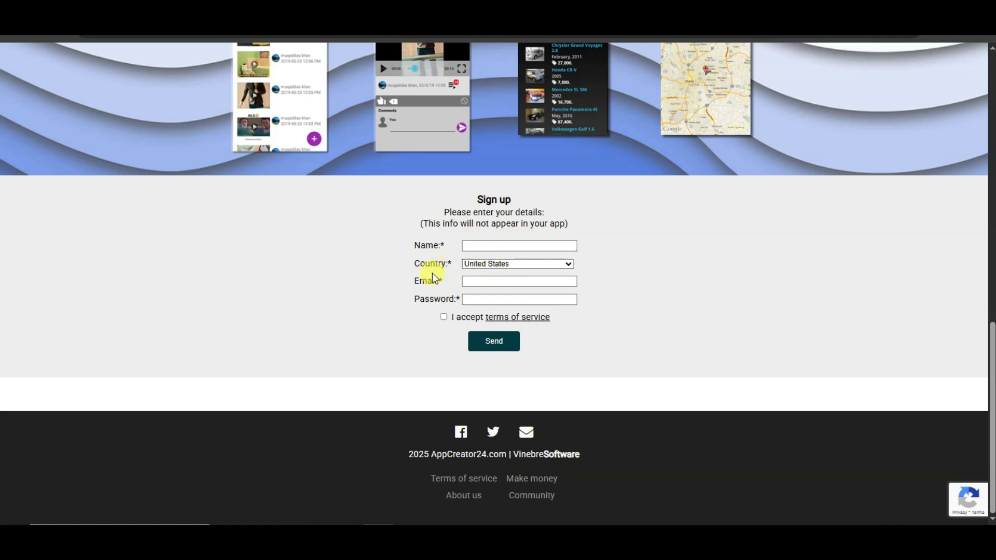
pyautogui.click(474, 281)
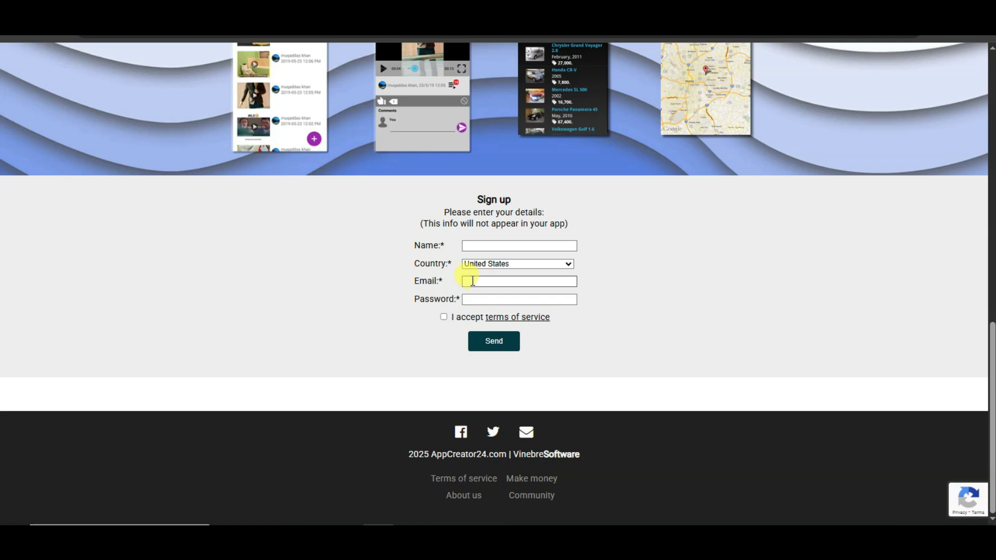
pyautogui.click(465, 299)
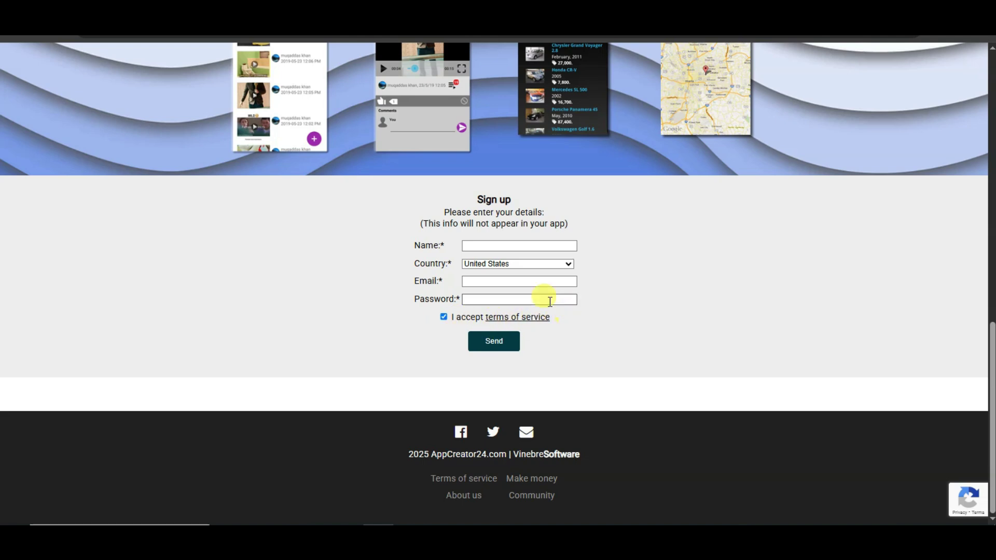
pyautogui.click(480, 345)
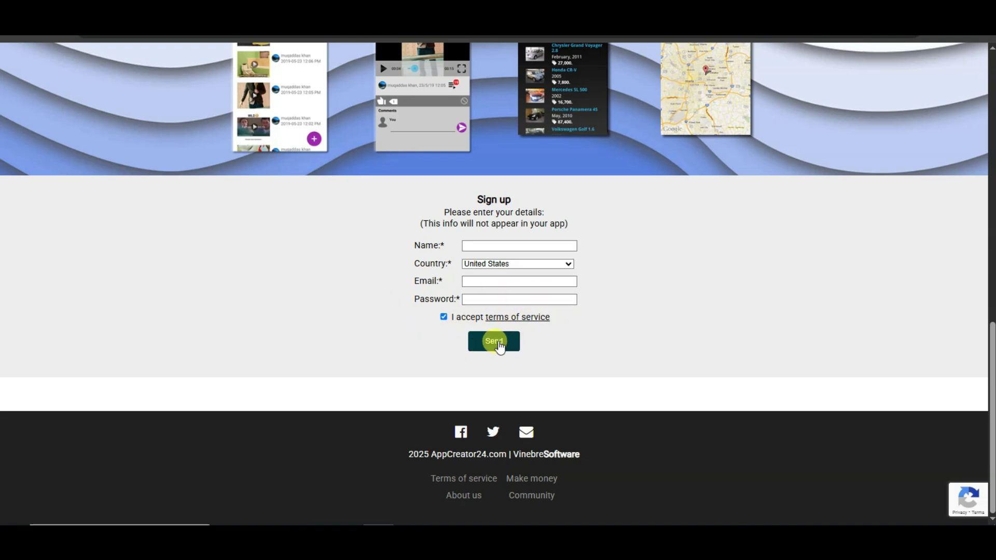
pyautogui.scroll(-5, 373, 265)
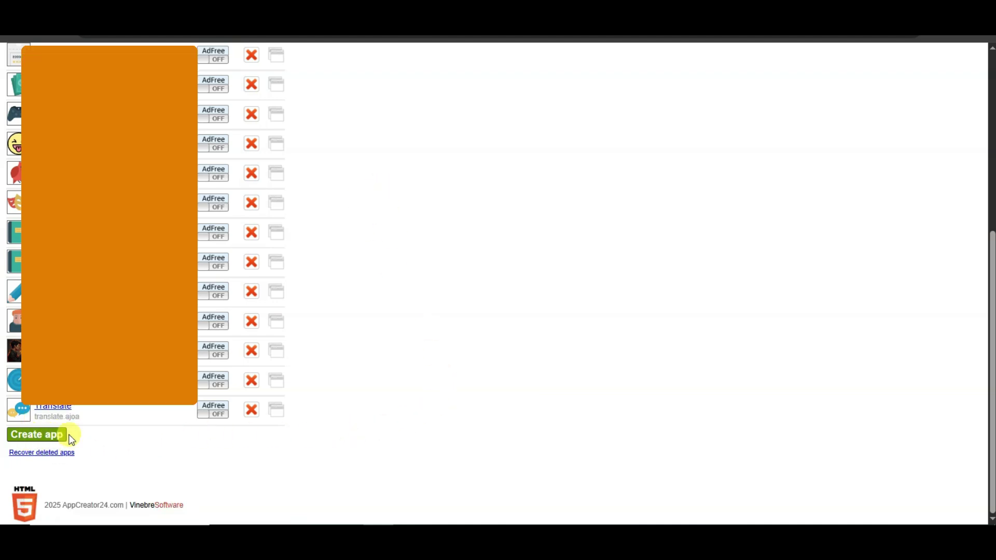
# - Start a new app 'Make Your Image Great' with a gallery icon, English language and a pasted description
pyautogui.click(46, 436)
pyautogui.click(138, 179)
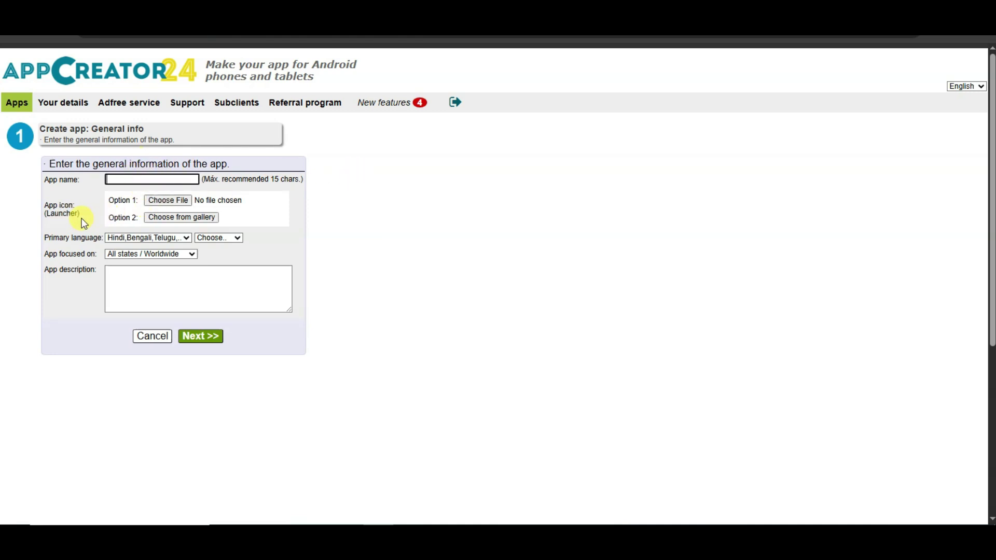
pyautogui.click(167, 216)
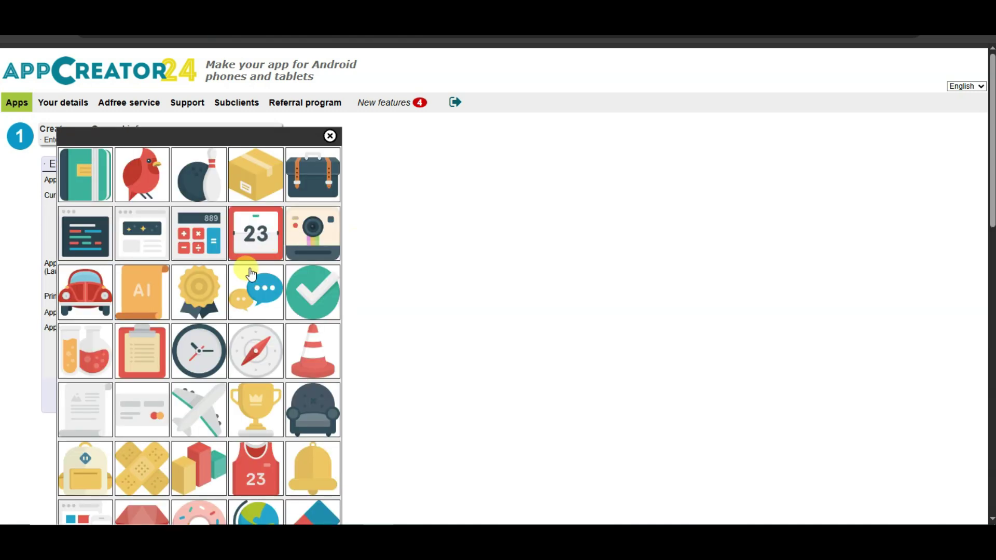
pyautogui.scroll(-6, 247, 274)
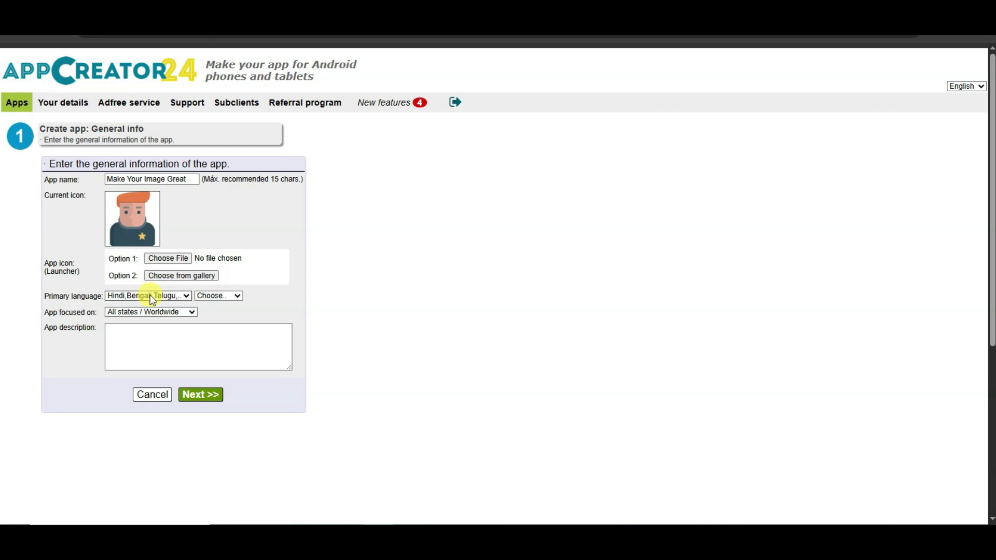
pyautogui.click(158, 330)
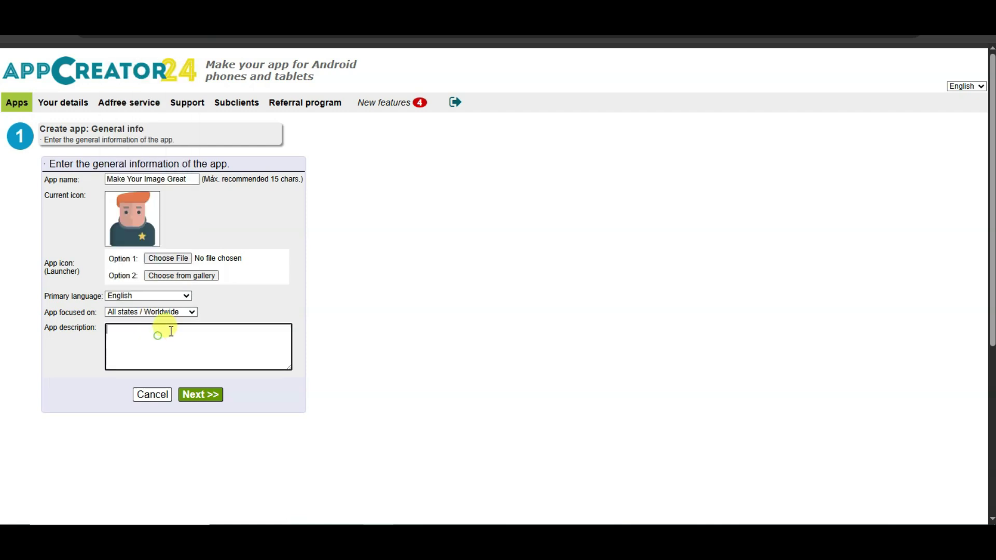
pyautogui.write('Fill in (black) tap to upload image and edit picture.')
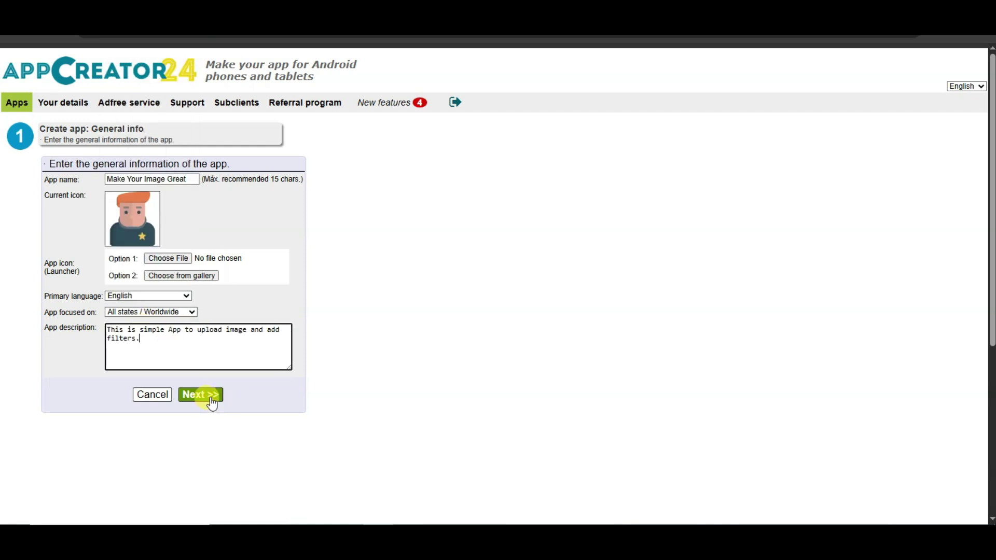
pyautogui.click(214, 398)
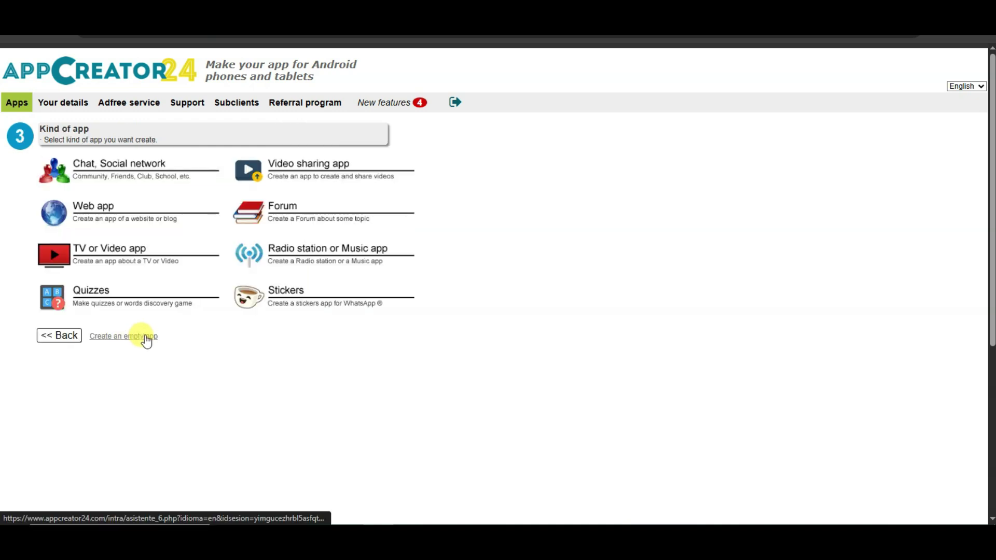
# - Create an empty app and add a new HTML section with directly entered code
pyautogui.click(132, 339)
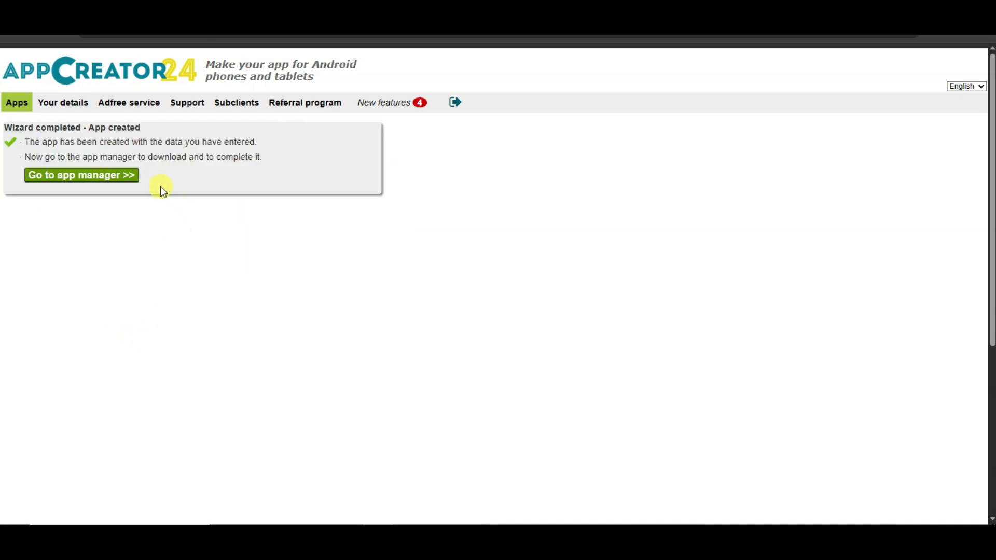
pyautogui.click(83, 177)
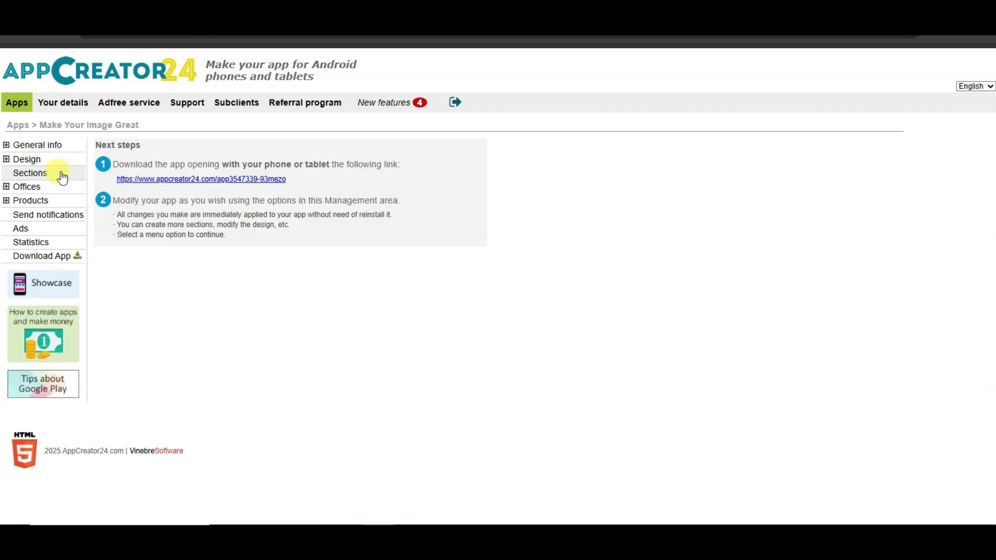
pyautogui.click(39, 174)
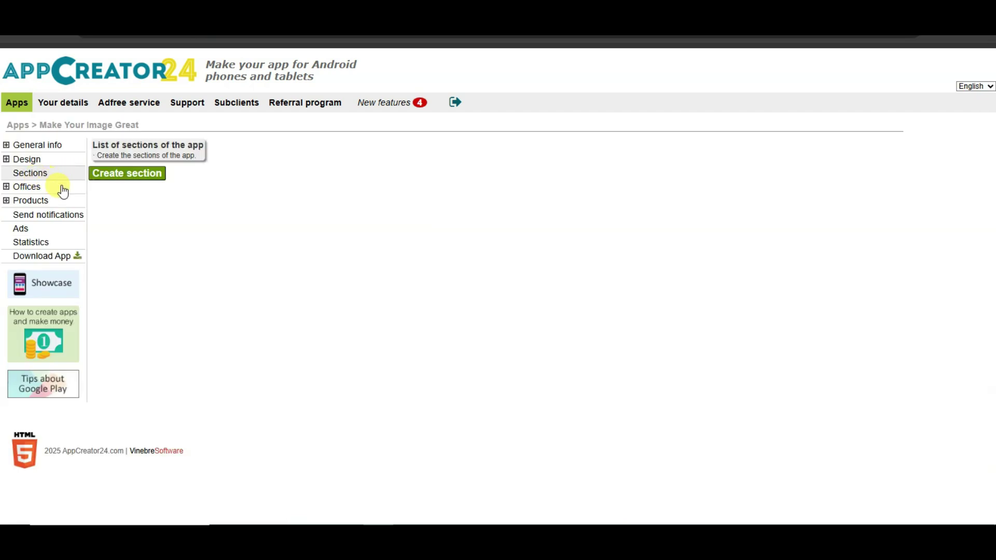
pyautogui.click(124, 176)
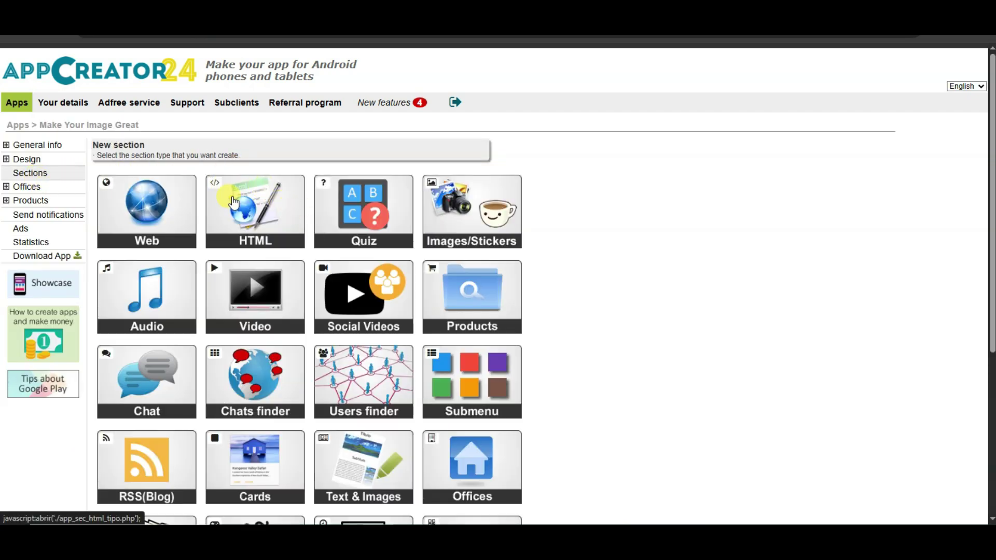
pyautogui.click(253, 216)
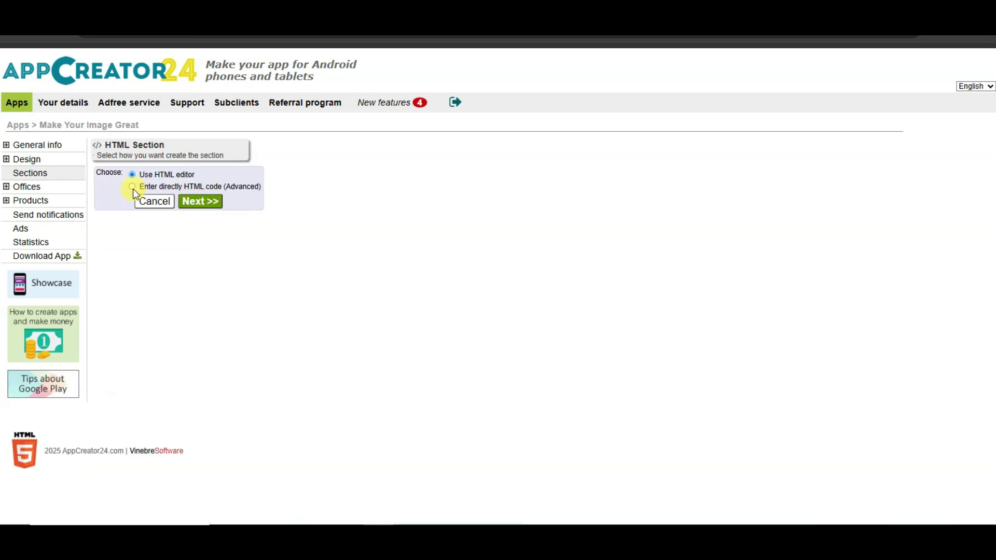
pyautogui.click(133, 188)
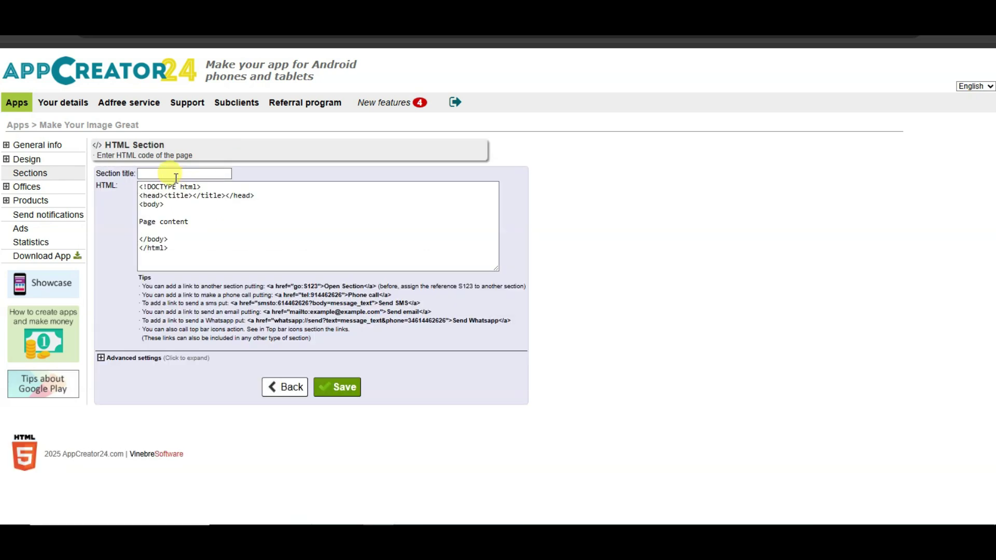
# - Title the section 'image' and delete the template HTML from the code box
pyautogui.click(169, 174)
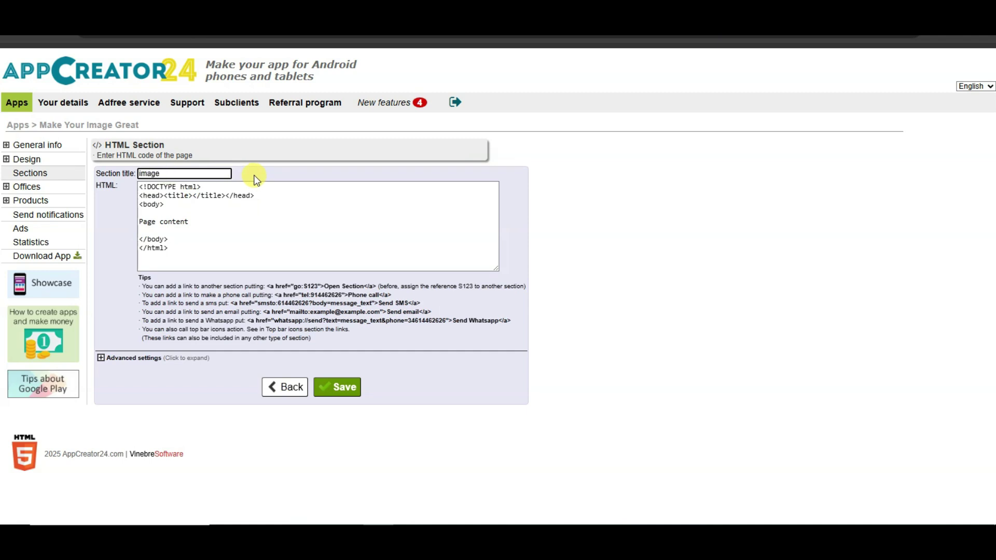
pyautogui.click(241, 237)
pyautogui.hotkey('ctrl', 'a')
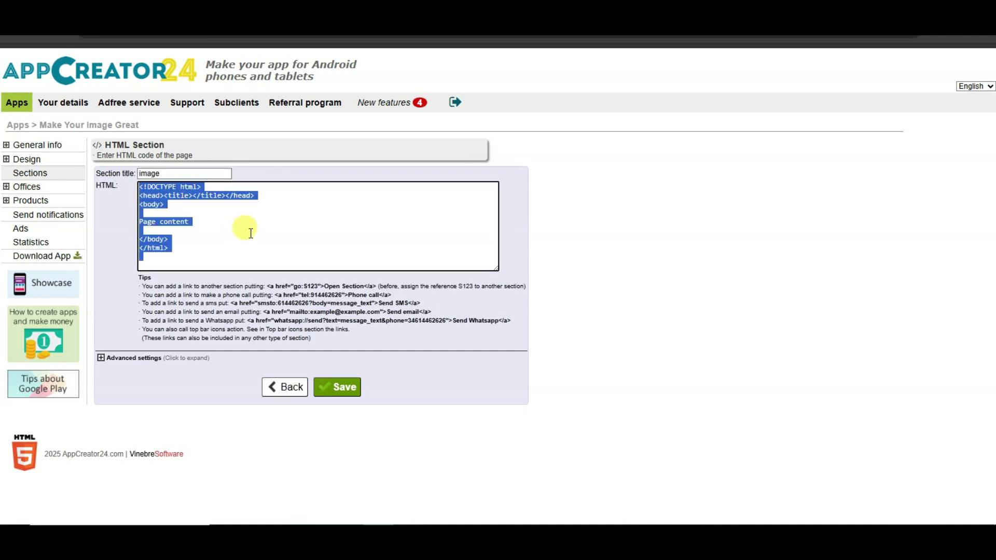
pyautogui.press('BackSpace')
# - Copy the filter code from the blog, paste it into the code box, and save the section
pyautogui.hotkey('alt', 'Tab')
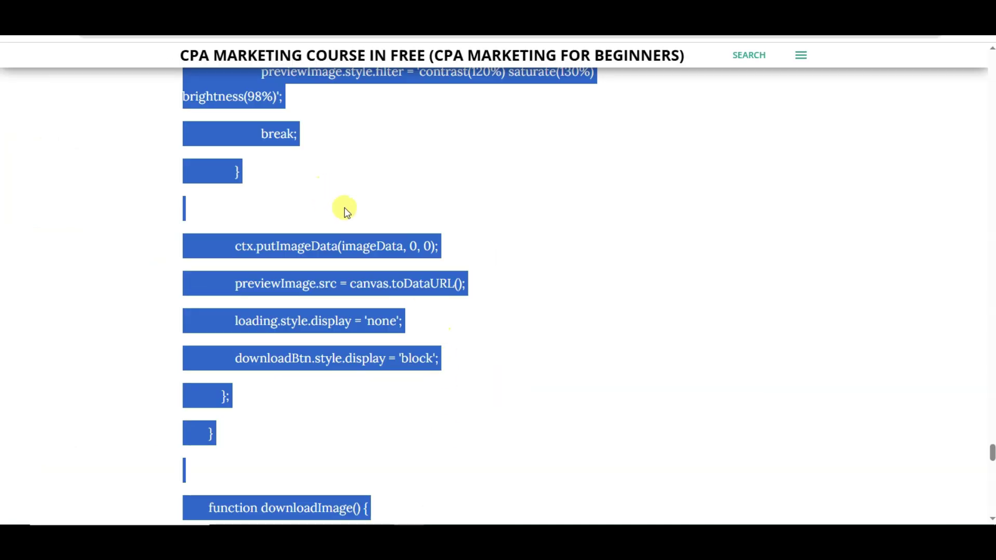
pyautogui.scroll(6, 356, 235)
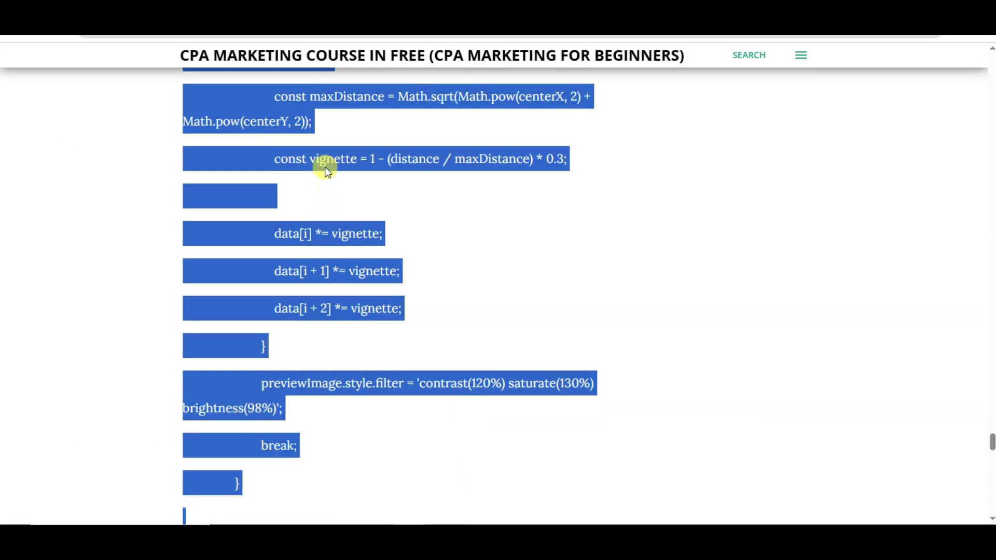
pyautogui.rightClick(324, 164)
pyautogui.click(334, 178)
pyautogui.hotkey('alt', 'Tab')
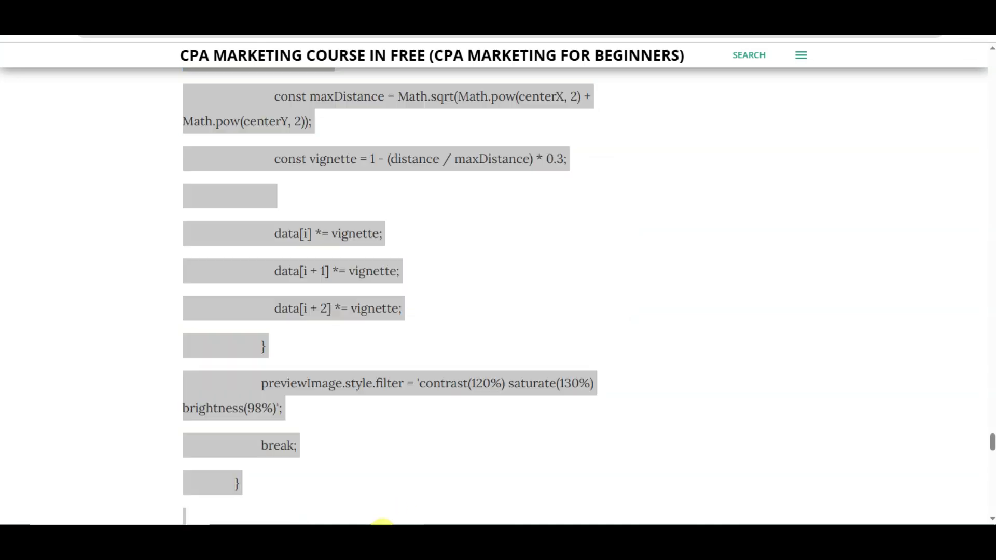
pyautogui.rightClick(253, 223)
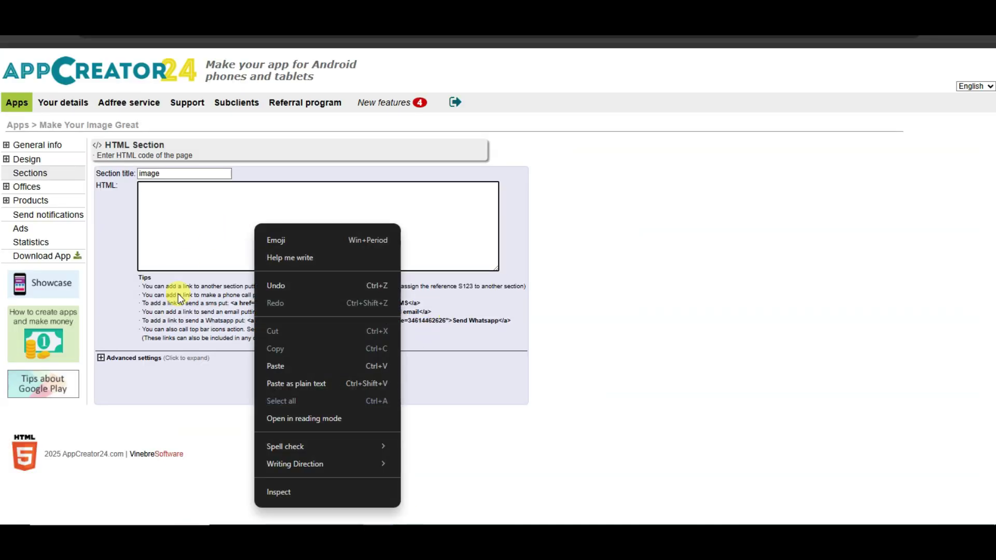
pyautogui.click(312, 366)
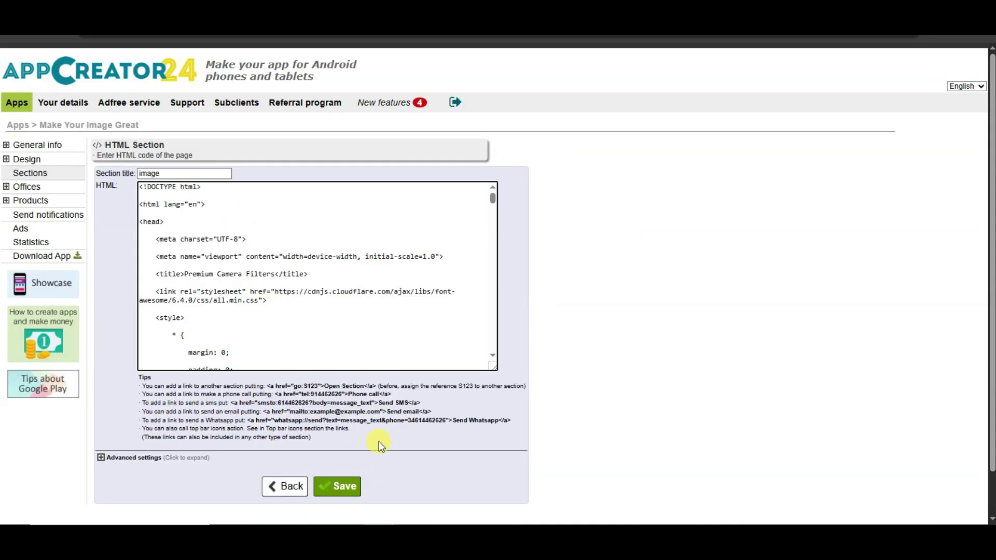
pyautogui.click(337, 486)
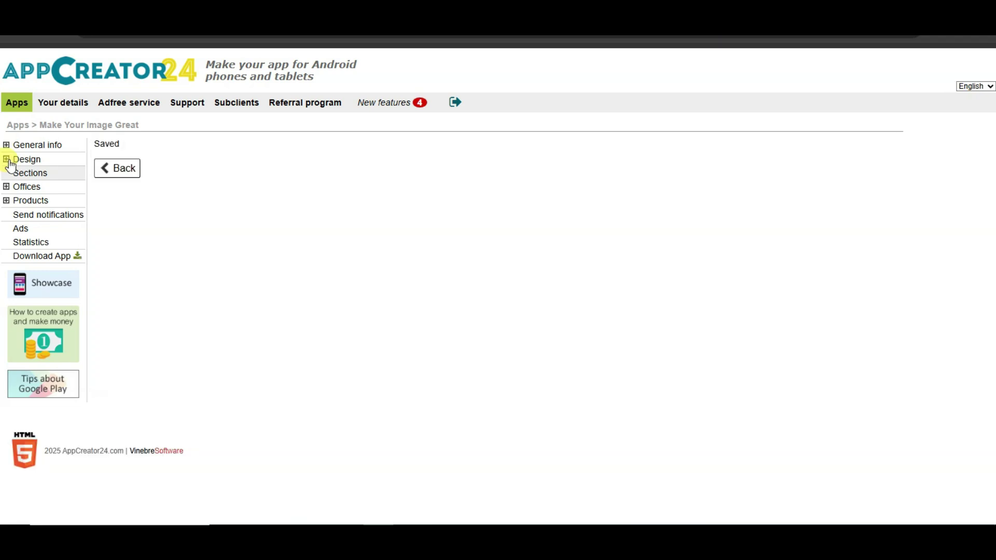
# - Under Design, set the main menu type to Without menu and save it
pyautogui.click(10, 161)
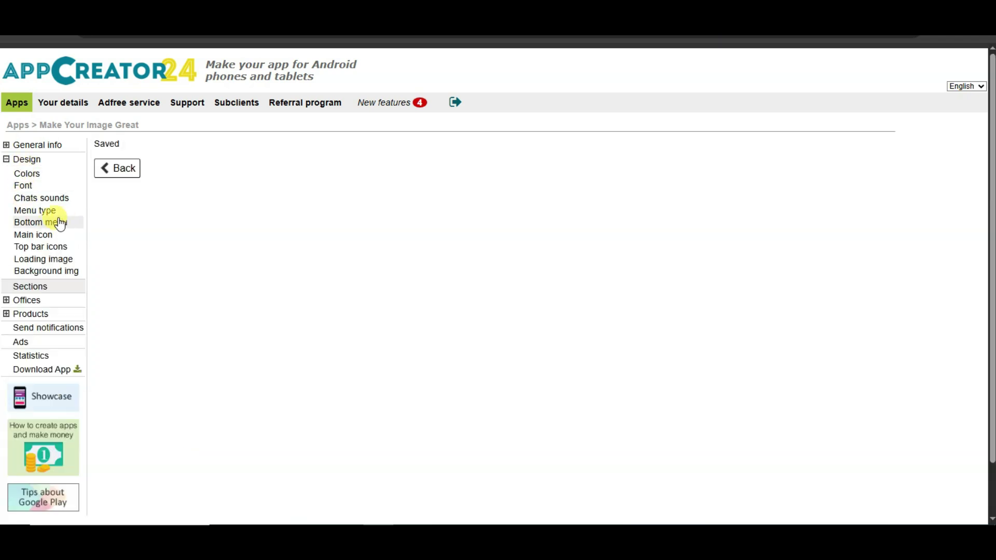
pyautogui.click(36, 211)
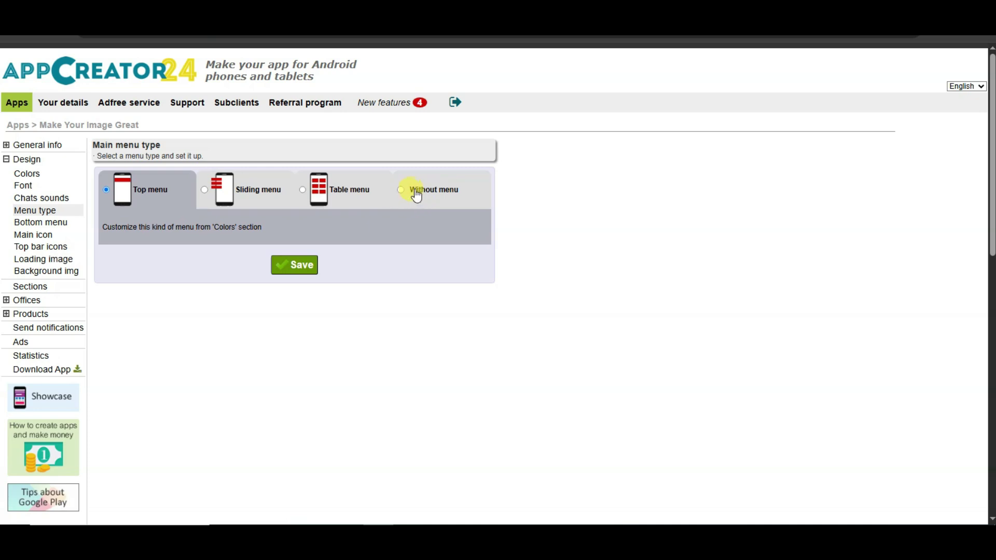
pyautogui.click(417, 193)
pyautogui.click(311, 265)
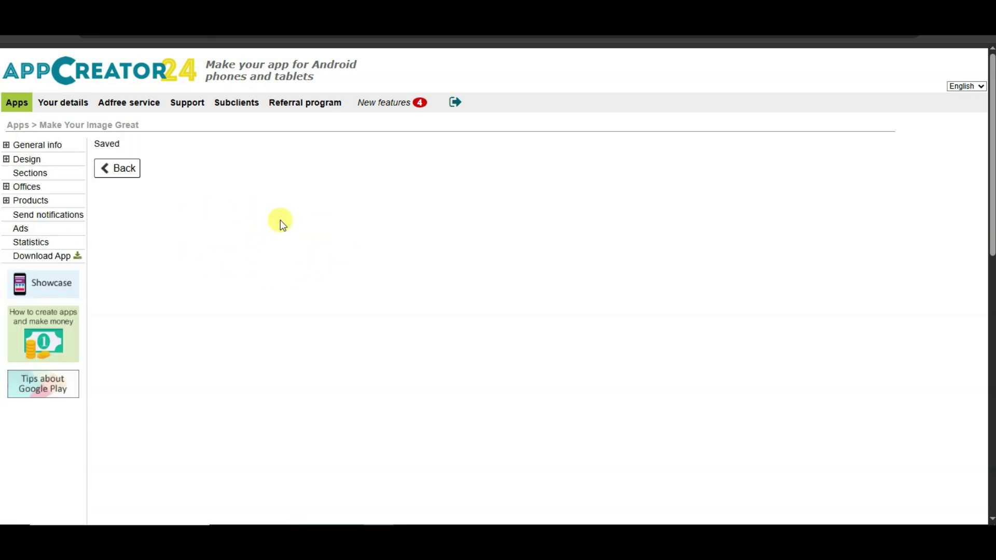
# - Save the Ads page with every ad field blank, then go to Download App
pyautogui.click(31, 232)
pyautogui.click(231, 207)
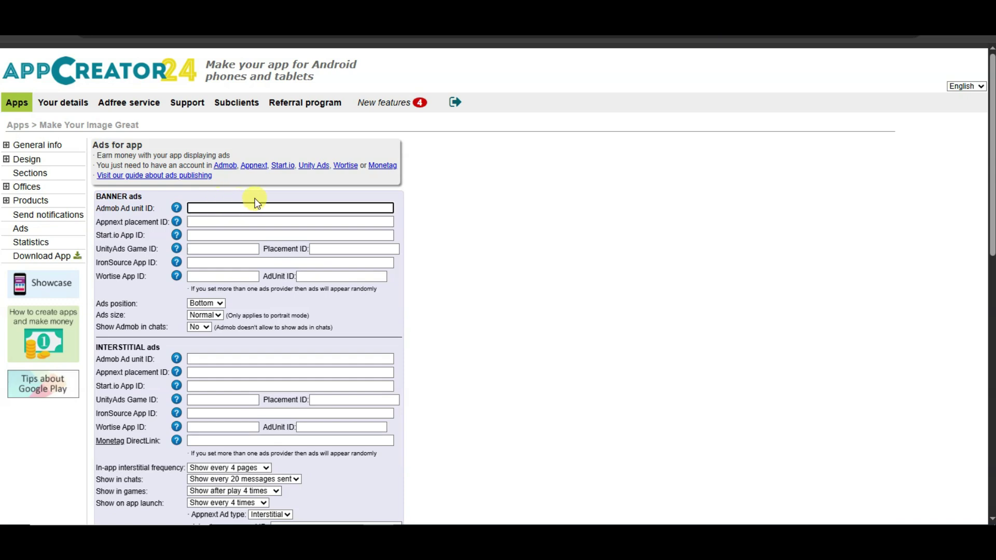
pyautogui.scroll(-2, 260, 197)
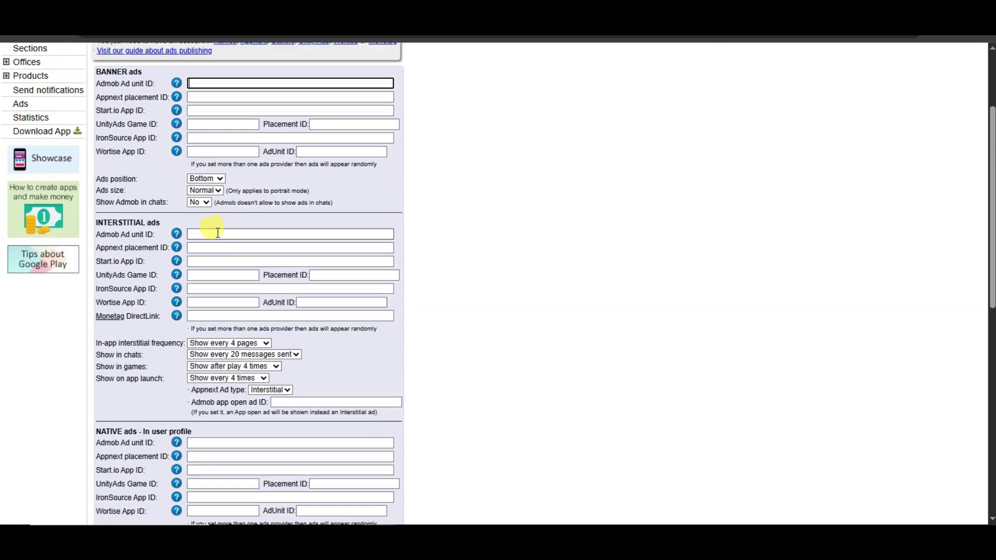
pyautogui.scroll(-3, 217, 232)
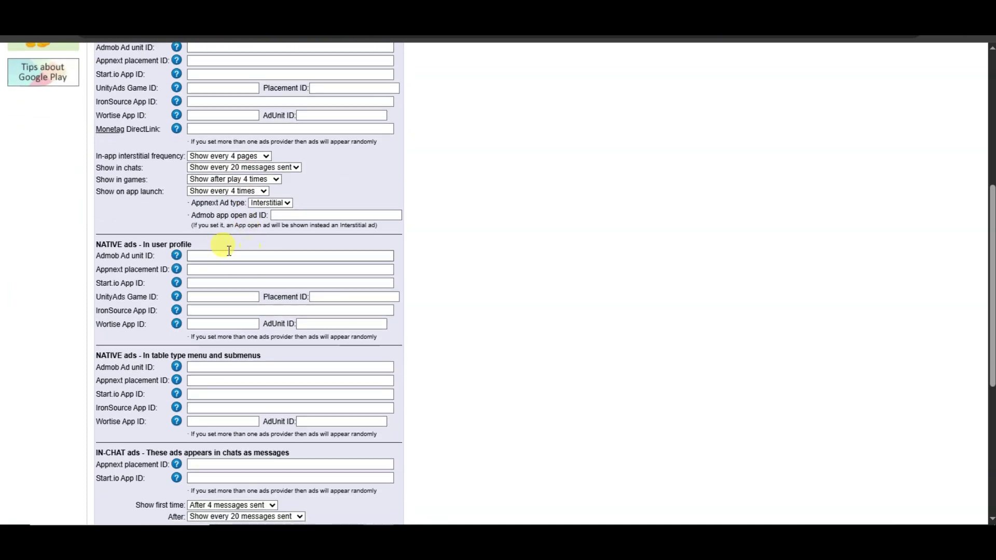
pyautogui.scroll(-5, 223, 254)
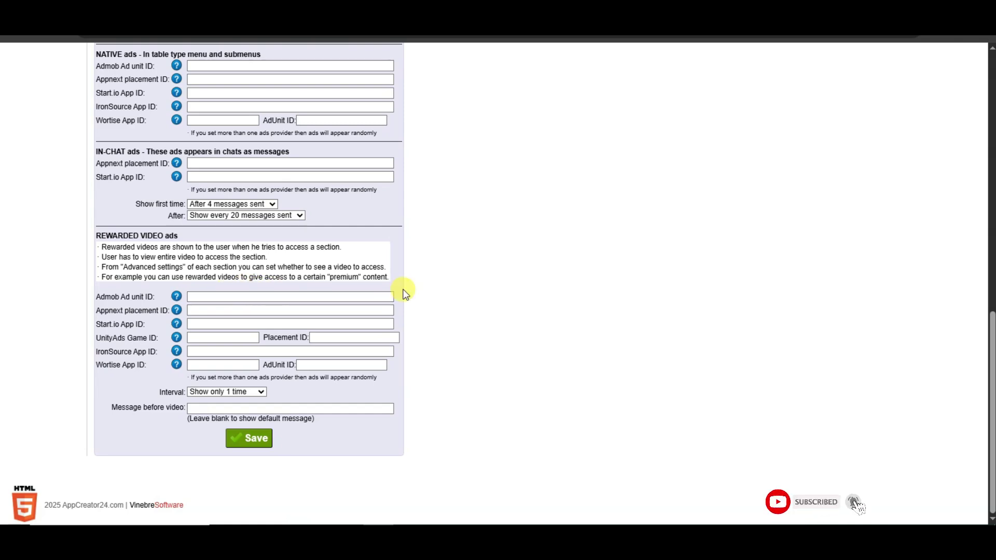
pyautogui.click(232, 443)
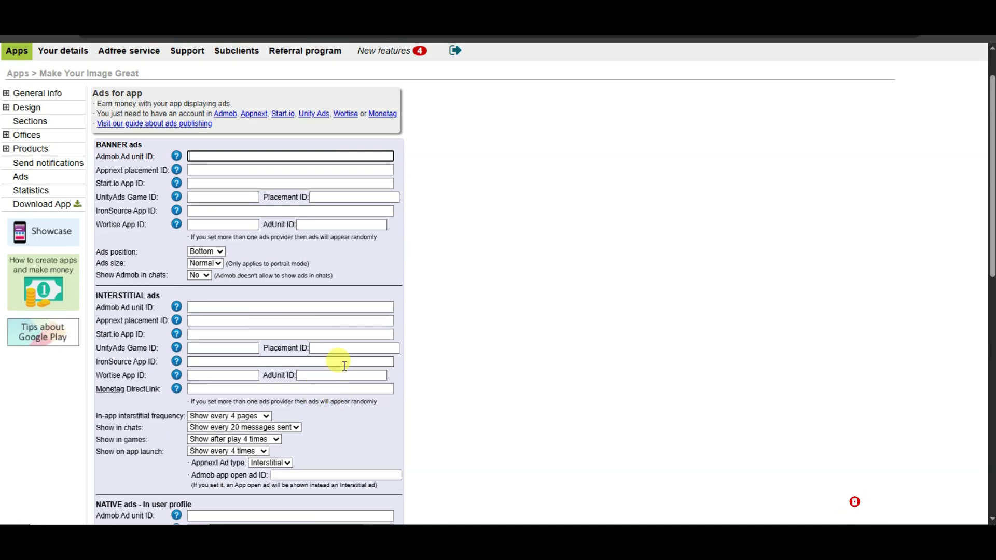
pyautogui.scroll(1, 344, 365)
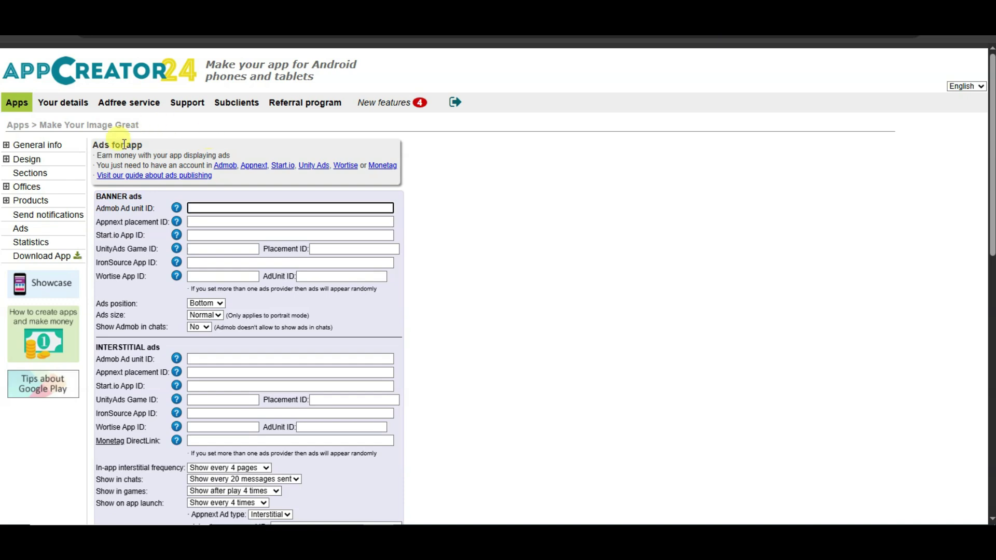
pyautogui.click(44, 255)
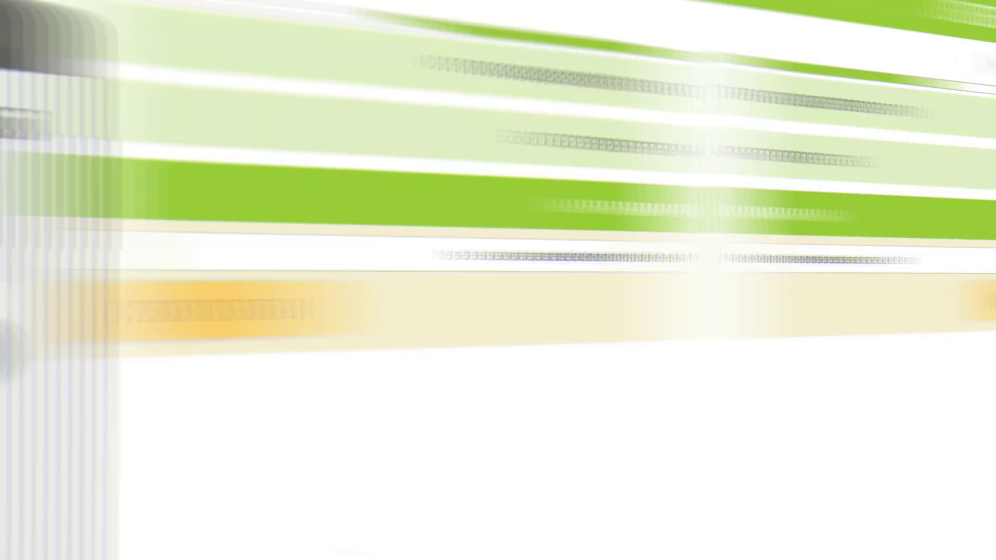
# - Upload the cheetah photo pexels-pixabay-162318 into the phone preview
pyautogui.scroll(-5, 661, 312)
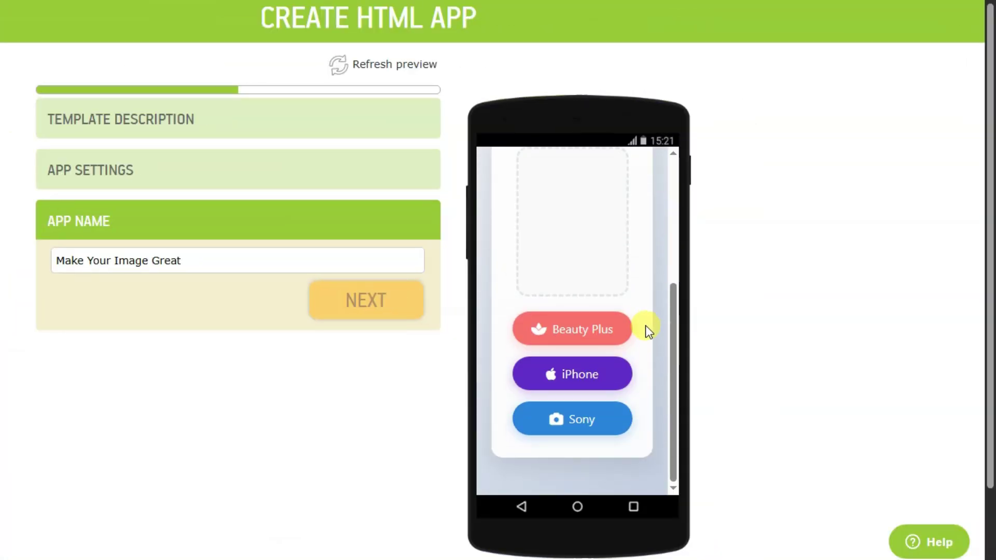
pyautogui.scroll(5, 646, 325)
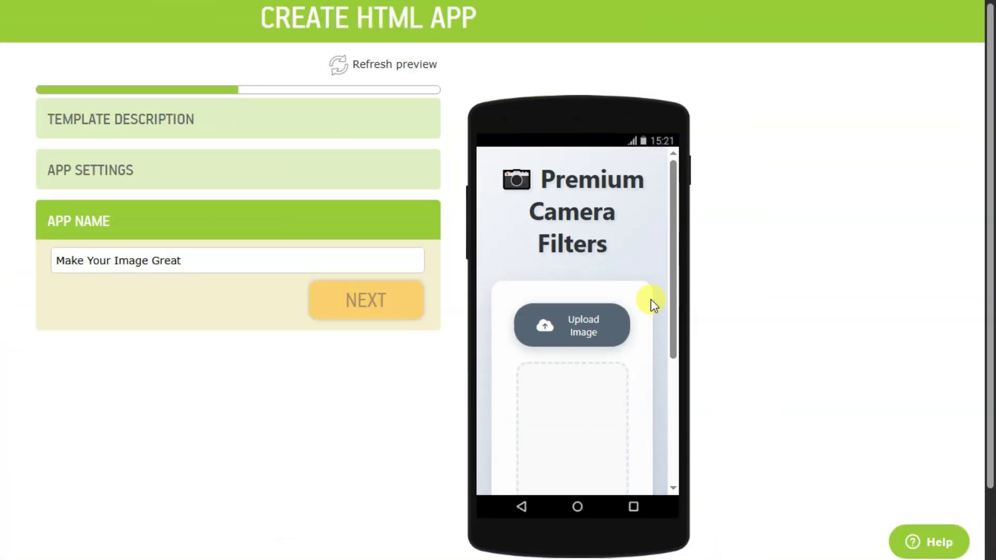
pyautogui.click(585, 333)
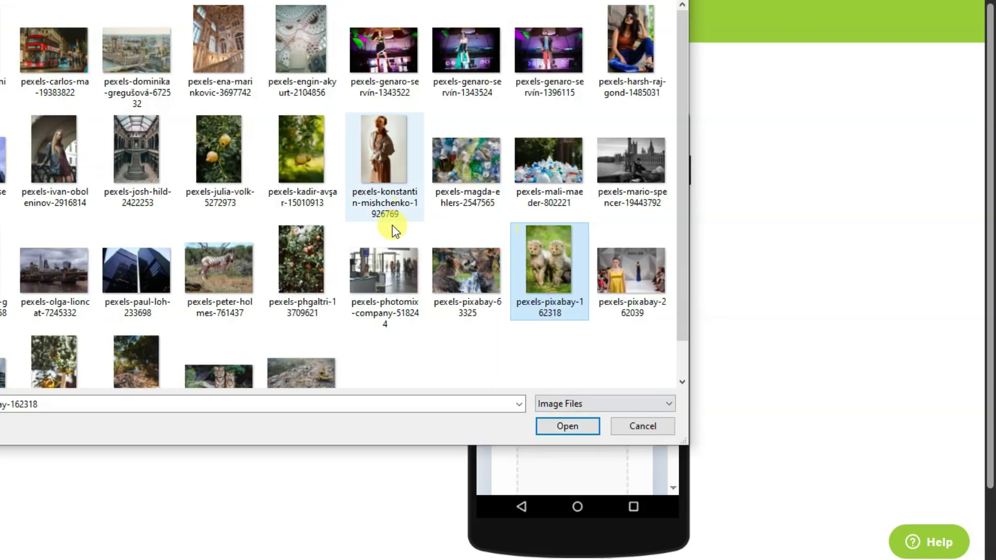
pyautogui.click(571, 431)
# - Apply the Beauty Plus filter to the cheetah photo
pyautogui.scroll(-5, 645, 278)
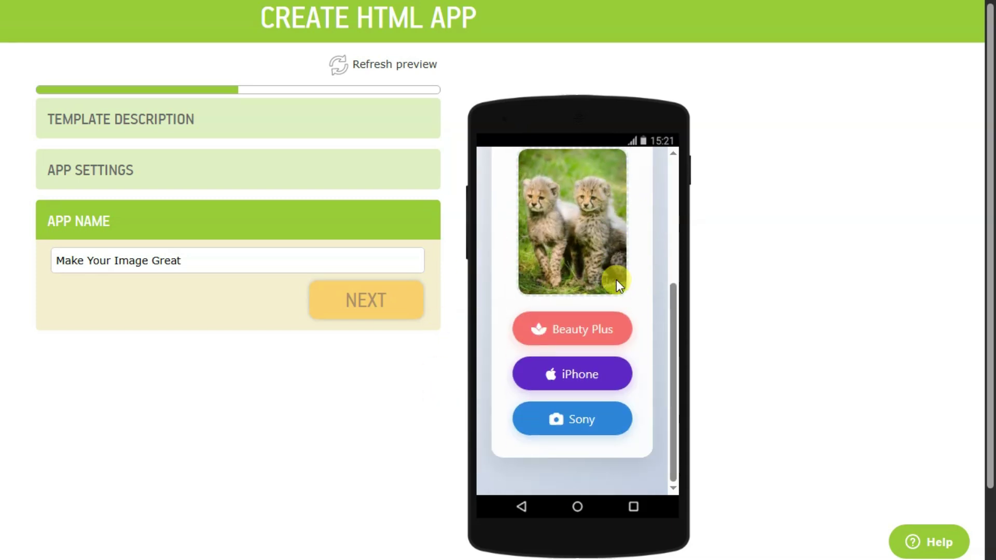
pyautogui.scroll(2, 620, 282)
pyautogui.click(616, 413)
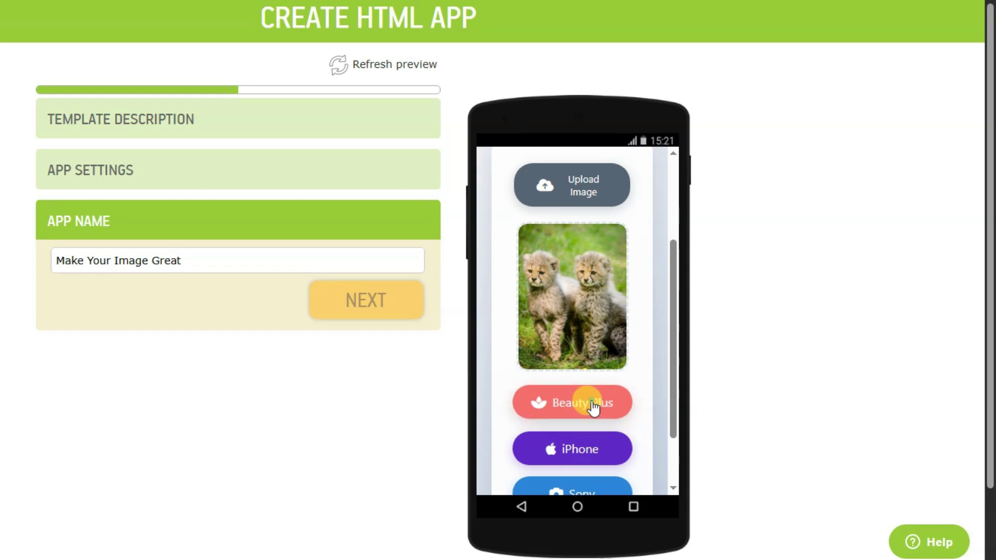
pyautogui.scroll(-3, 664, 350)
pyautogui.scroll(1, 654, 332)
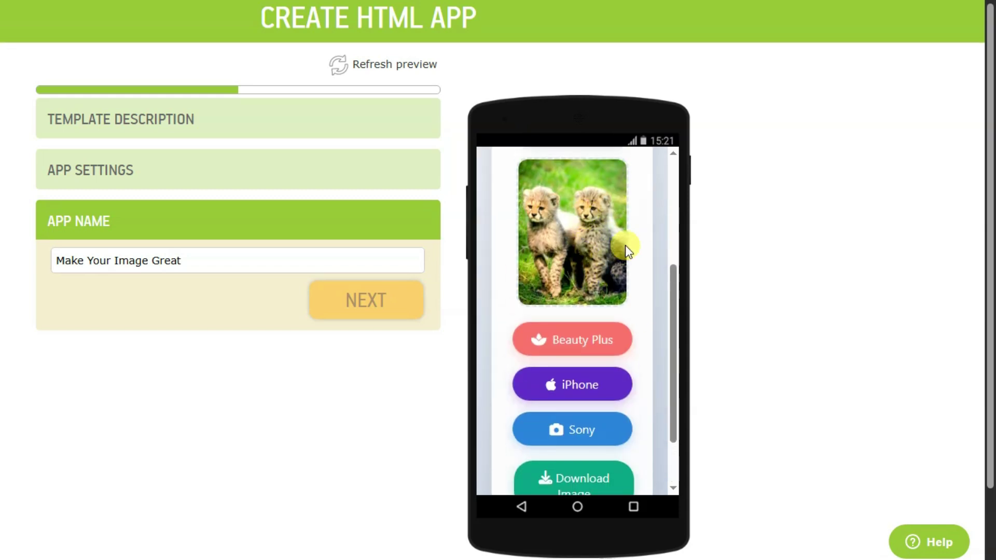
pyautogui.scroll(-2, 576, 470)
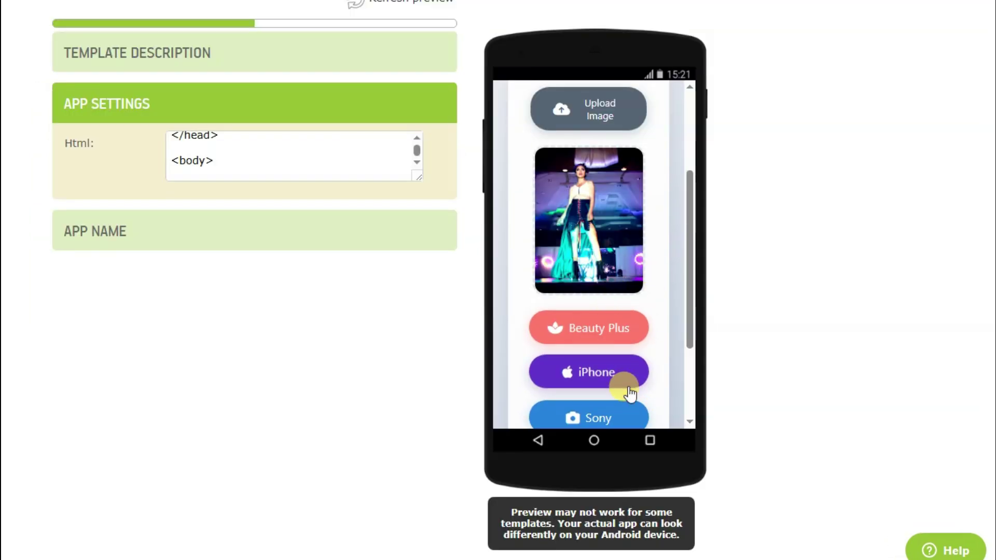
# - Browse the preview's photos and apply the iPhone filter to the bears-by-waterfall photo
pyautogui.scroll(-3, 669, 325)
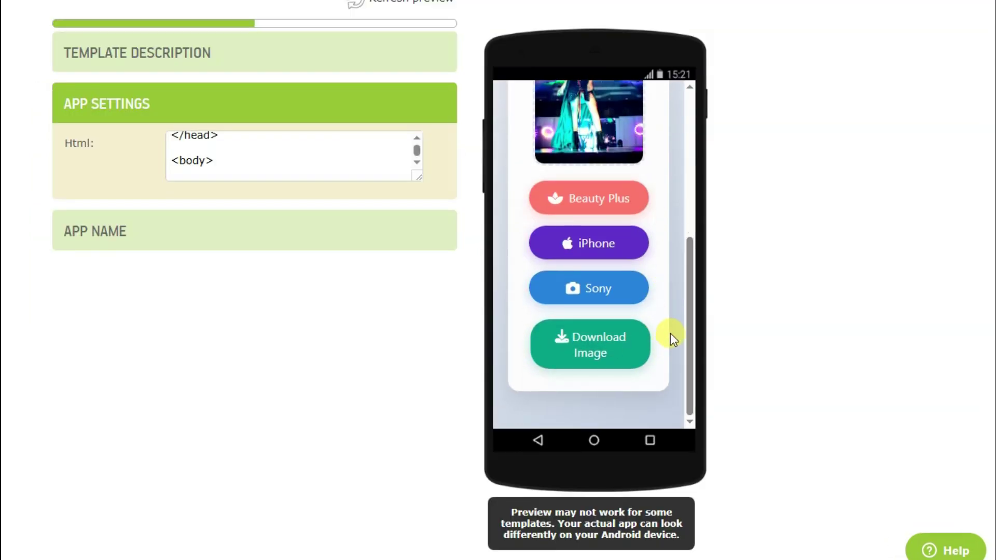
pyautogui.scroll(8, 670, 327)
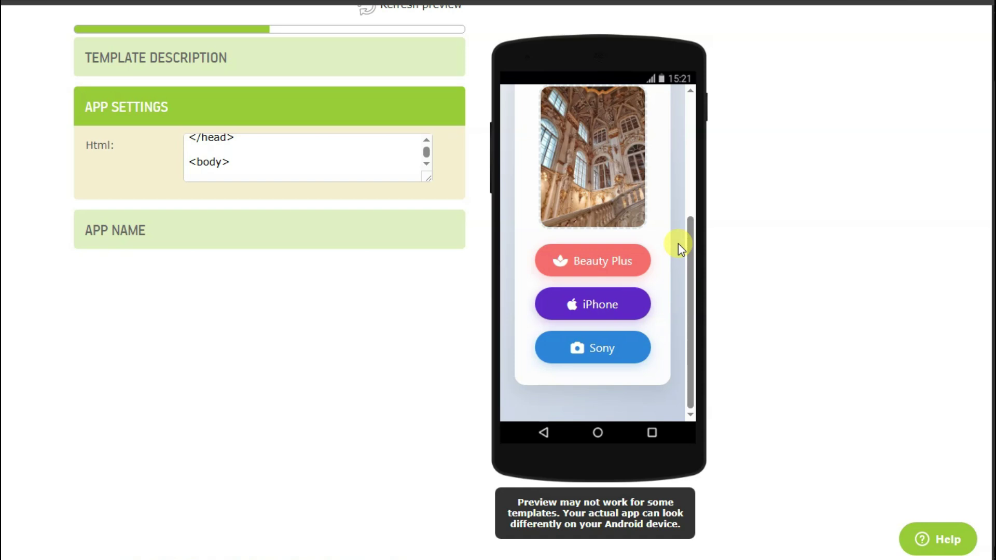
pyautogui.scroll(2, 664, 275)
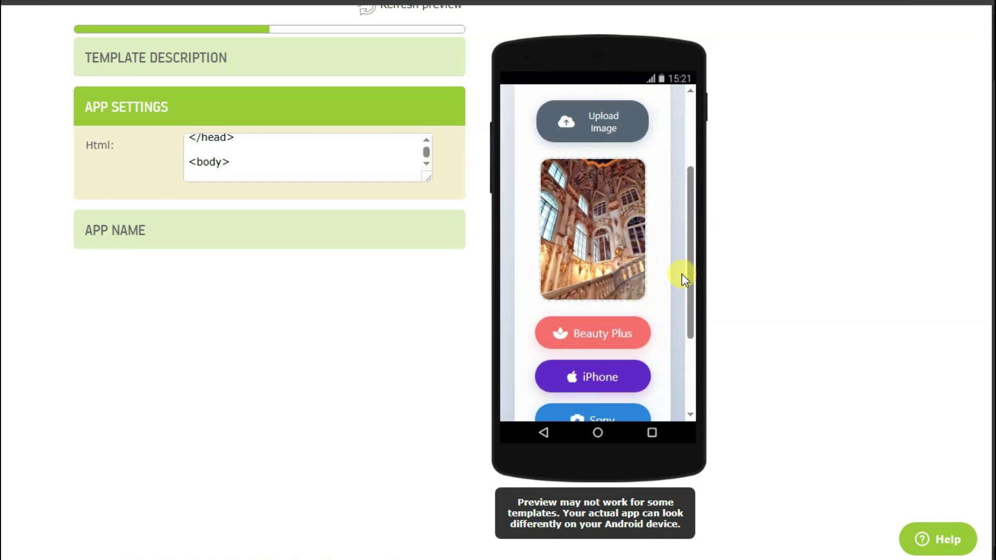
pyautogui.scroll(2, 674, 267)
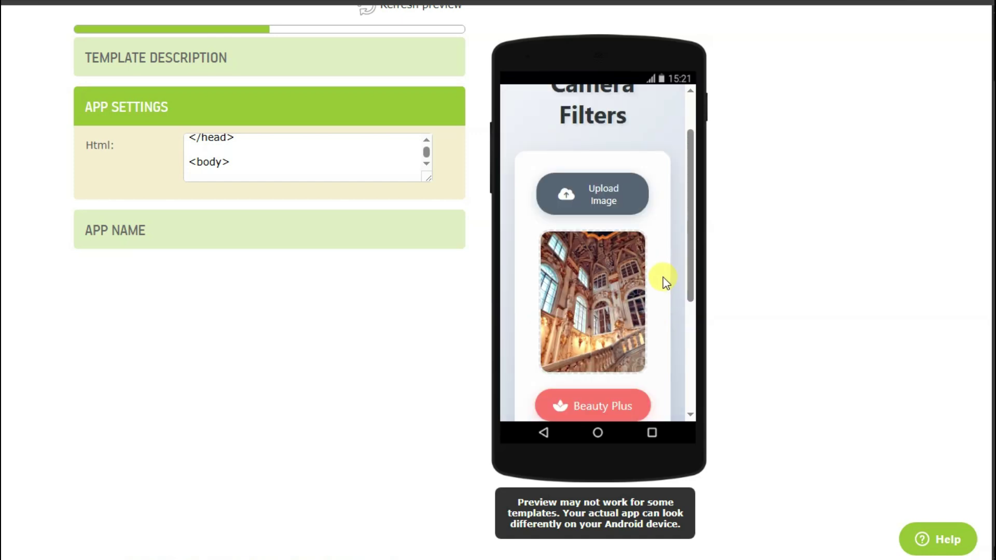
pyautogui.scroll(-2, 664, 281)
pyautogui.scroll(-2, 666, 282)
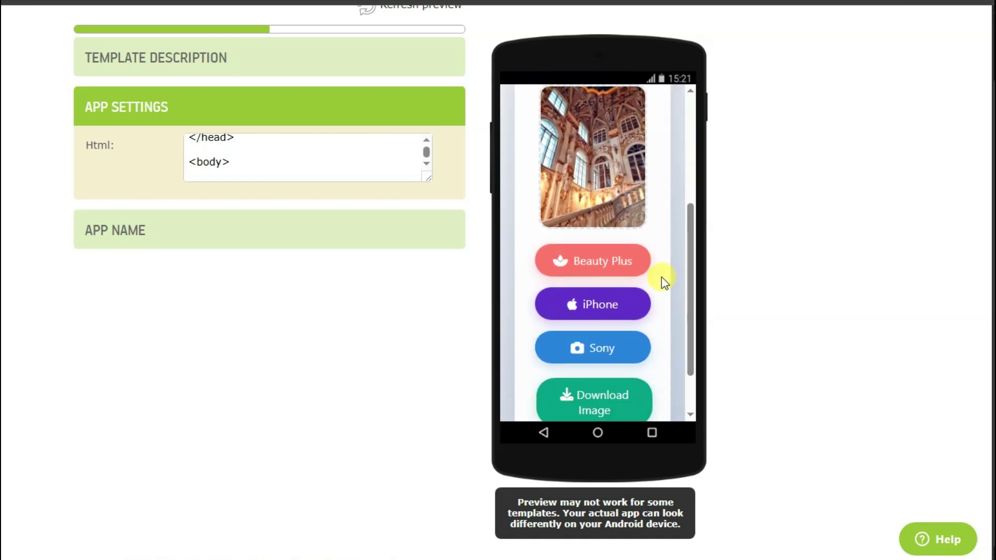
pyautogui.scroll(-2, 662, 279)
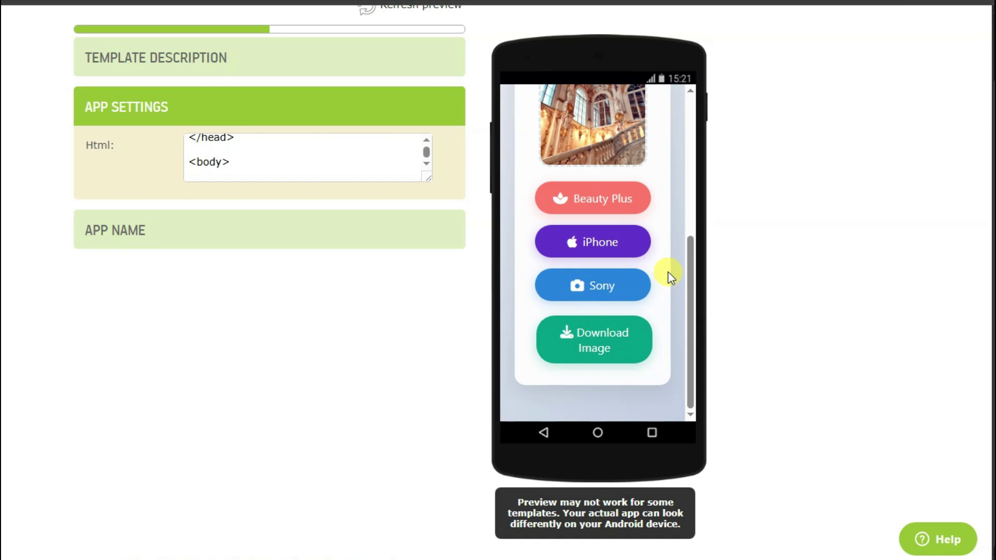
pyautogui.scroll(3, 671, 278)
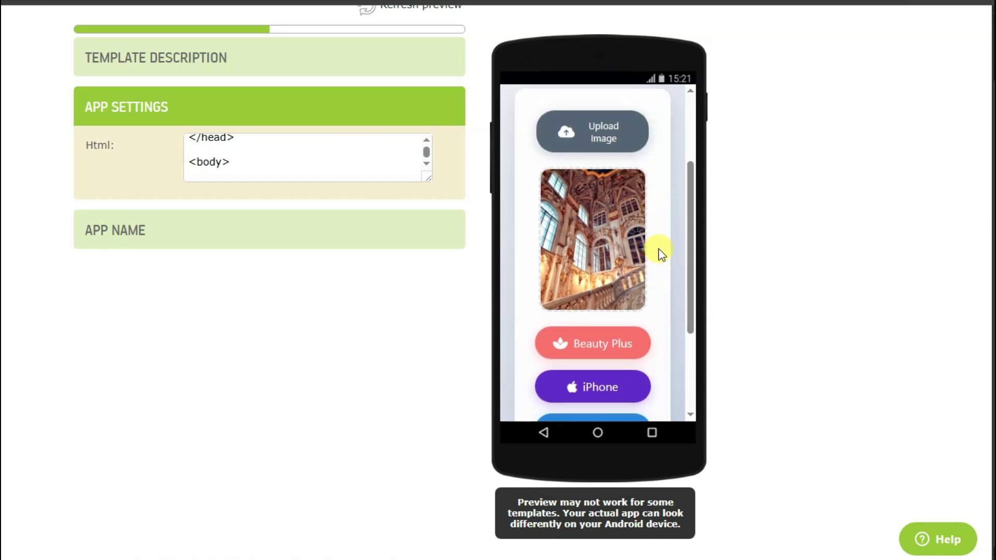
pyautogui.scroll(-2, 666, 269)
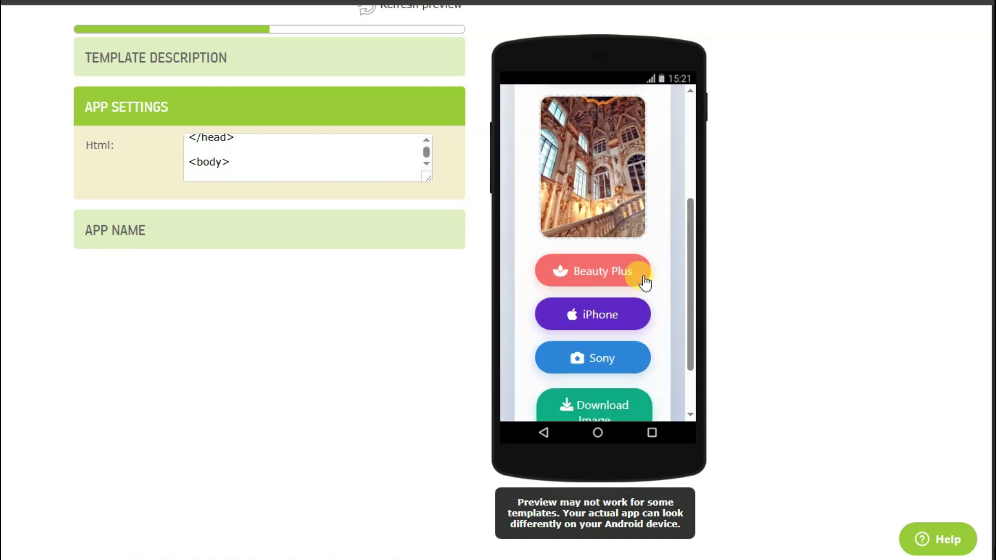
pyautogui.scroll(3, 686, 226)
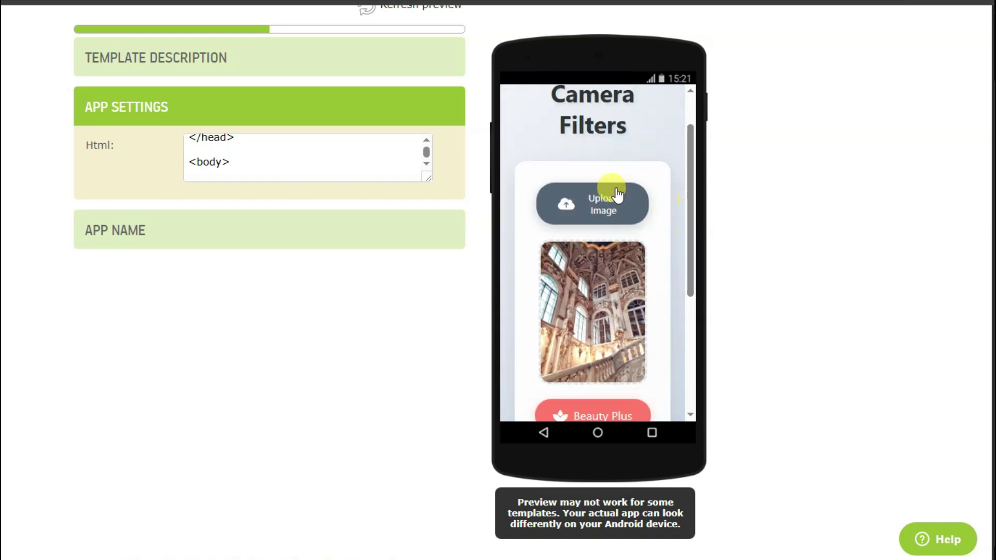
pyautogui.scroll(-2, 671, 291)
pyautogui.click(586, 376)
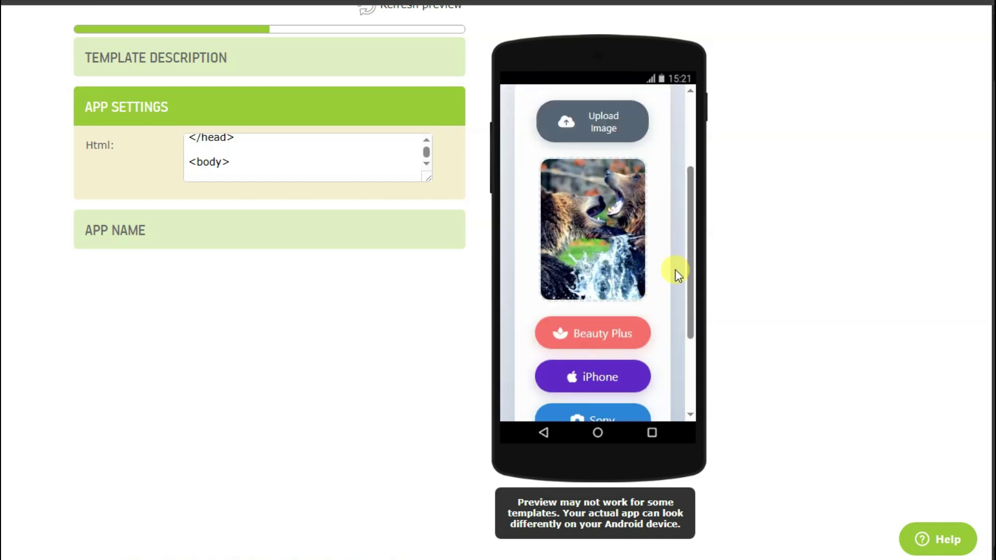